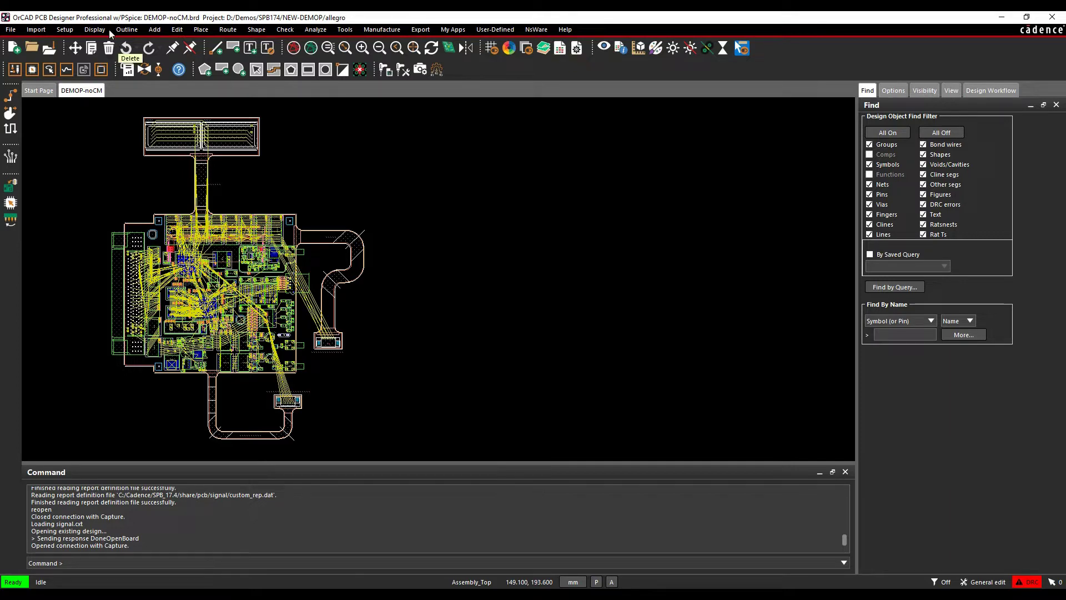
Step: Launch Constraint Manager from Setup > Constraints to show the BGA_SPACE and DEFAULT spacing sets
left_click(64, 29)
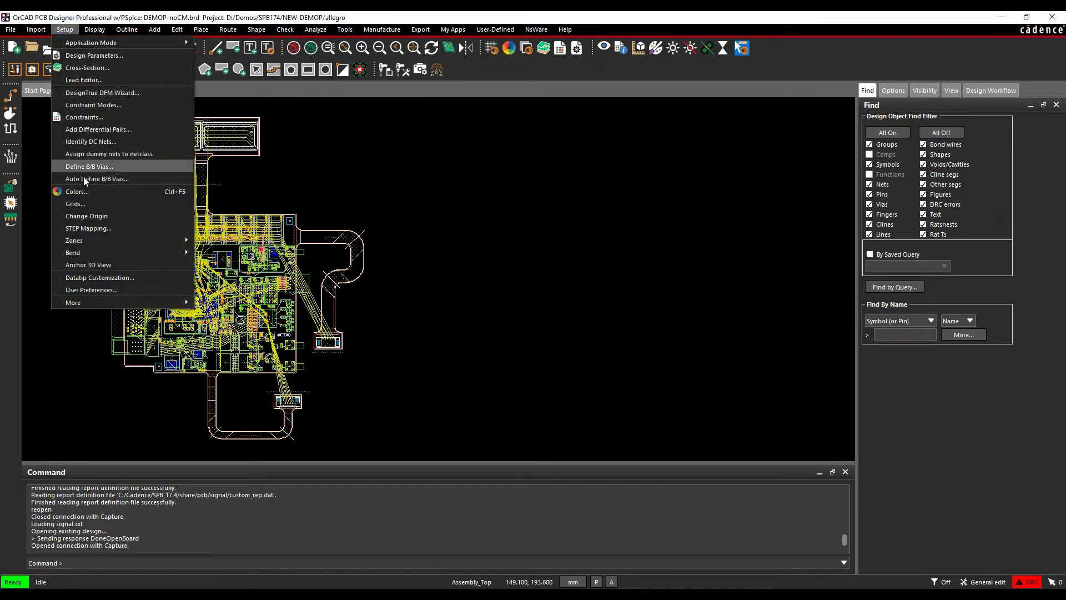
left_click(100, 118)
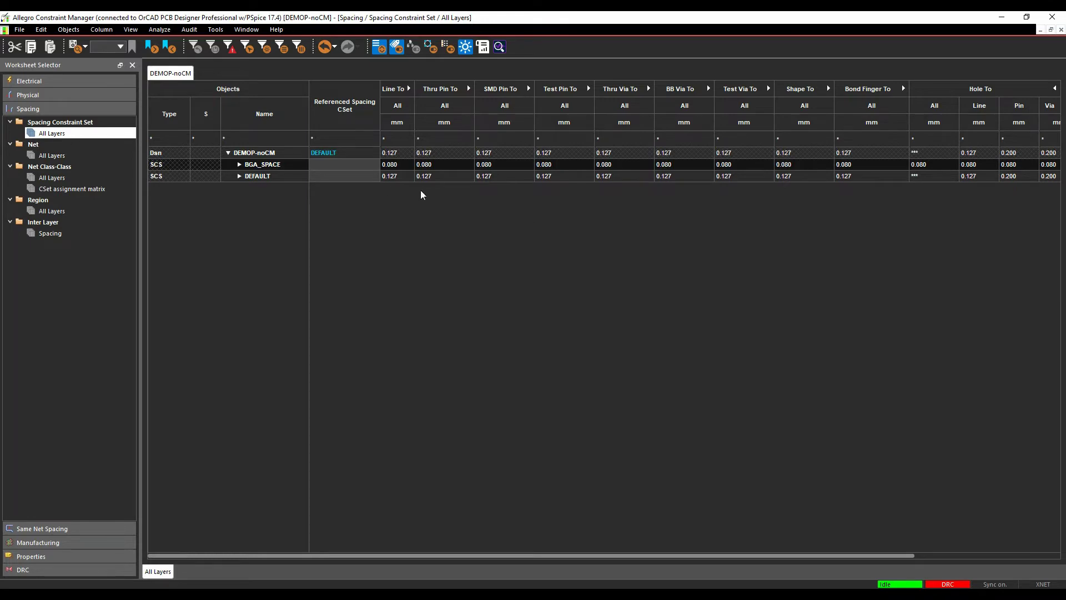
Step: Collapse the ADDR, BYTELANE0, BYTELANE1 and DDR_ADDR net classes, then view Net Class-Class > All Layers
left_click(58, 157)
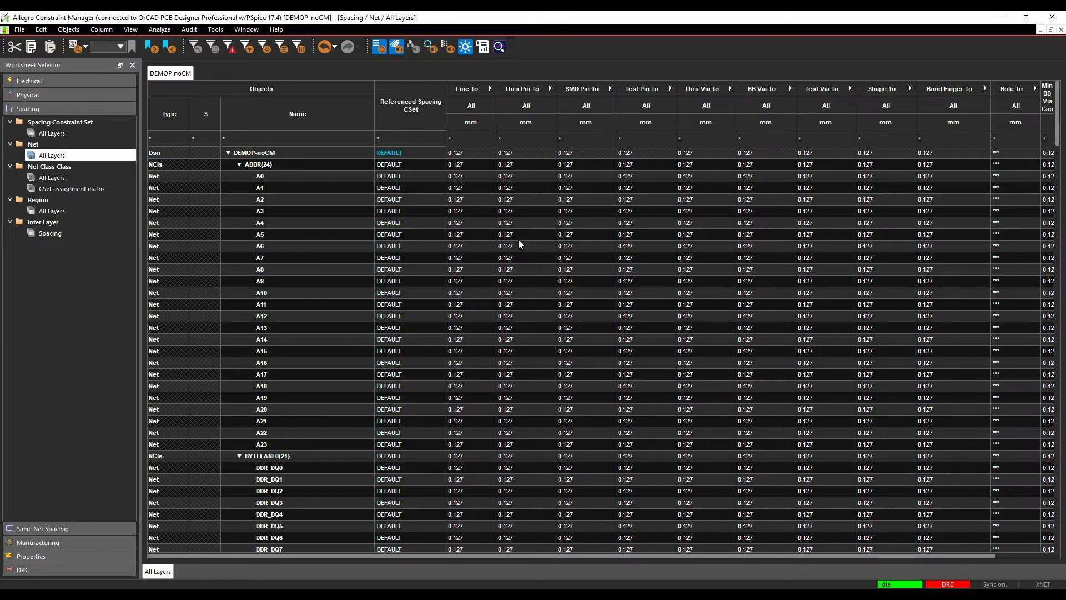
left_click(239, 164)
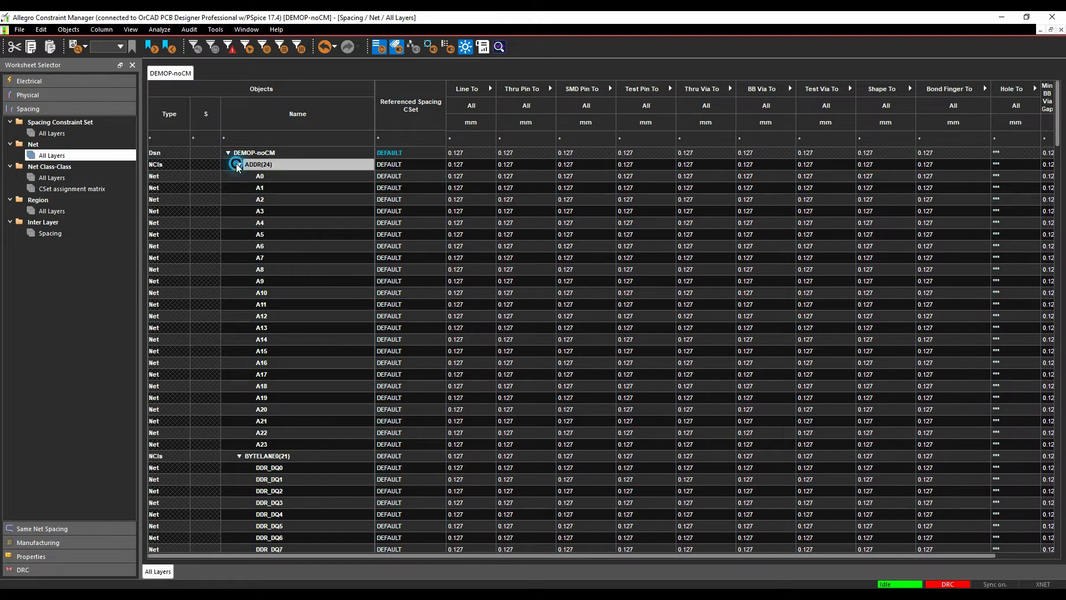
left_click(240, 177)
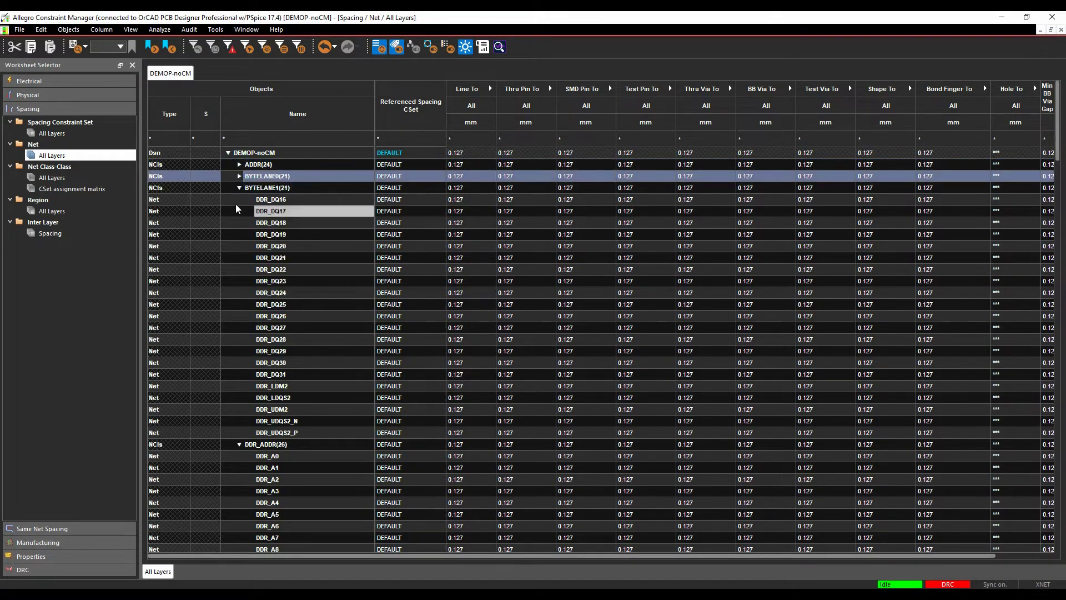
left_click(239, 188)
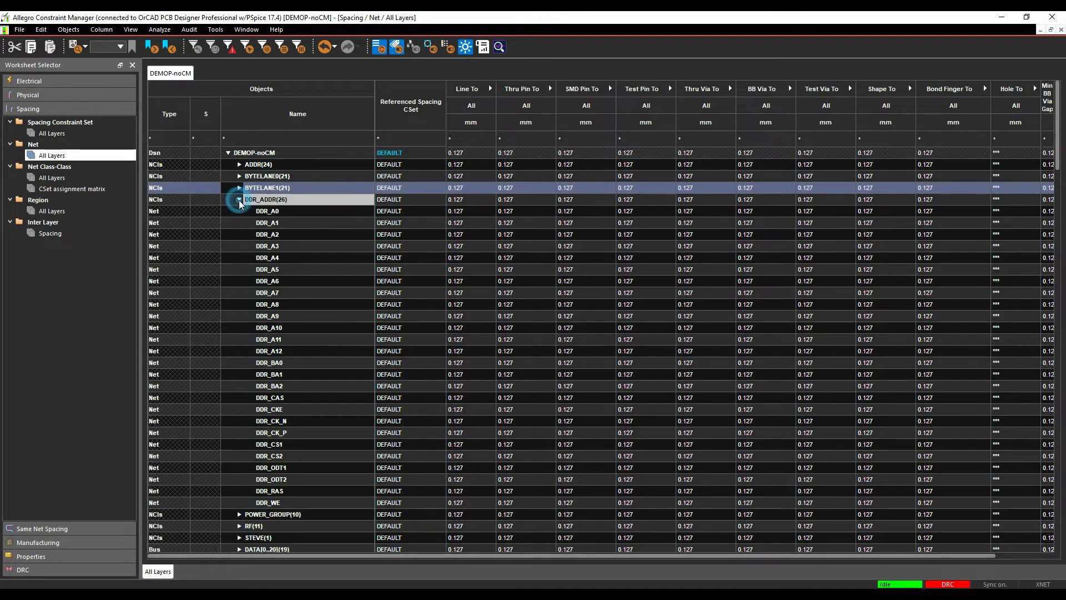
left_click(240, 199)
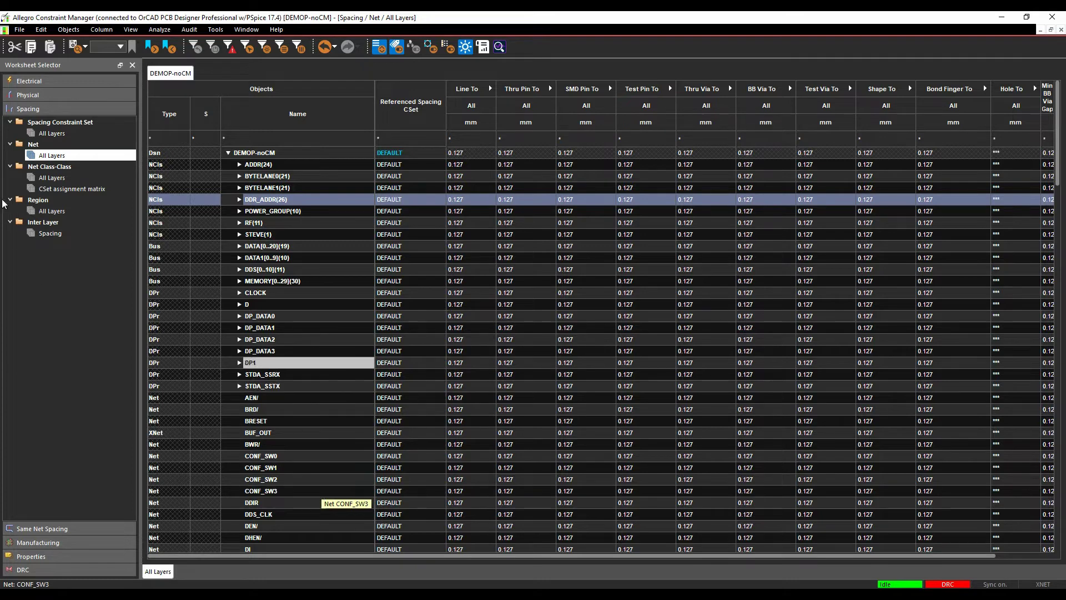
left_click(59, 178)
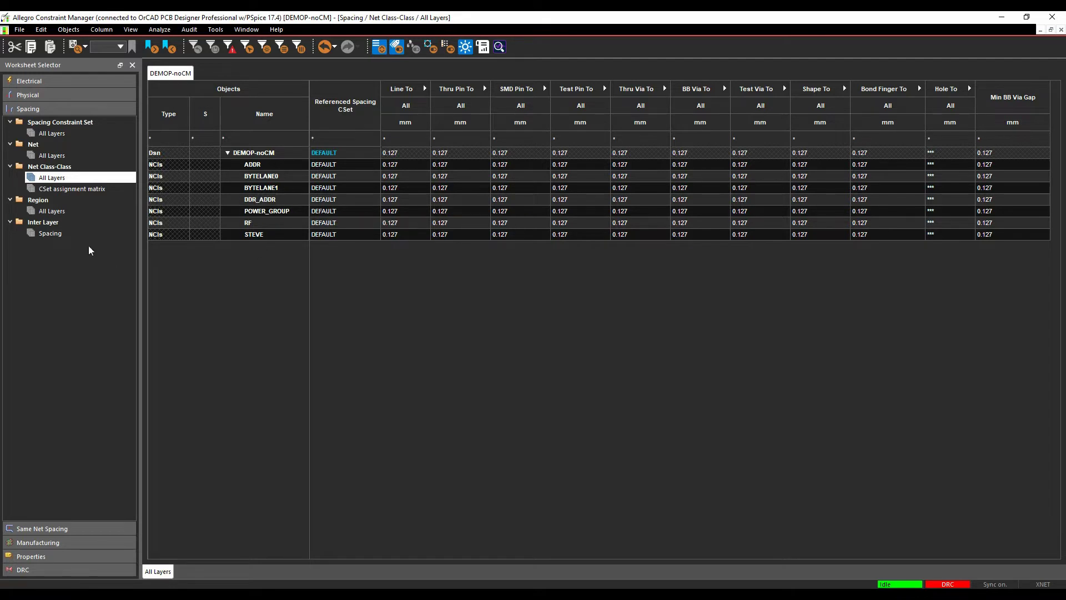
Step: Look over the Region and Inter Layer spacing worksheets, then return to Spacing Constraint Set > All Layers
left_click(56, 211)
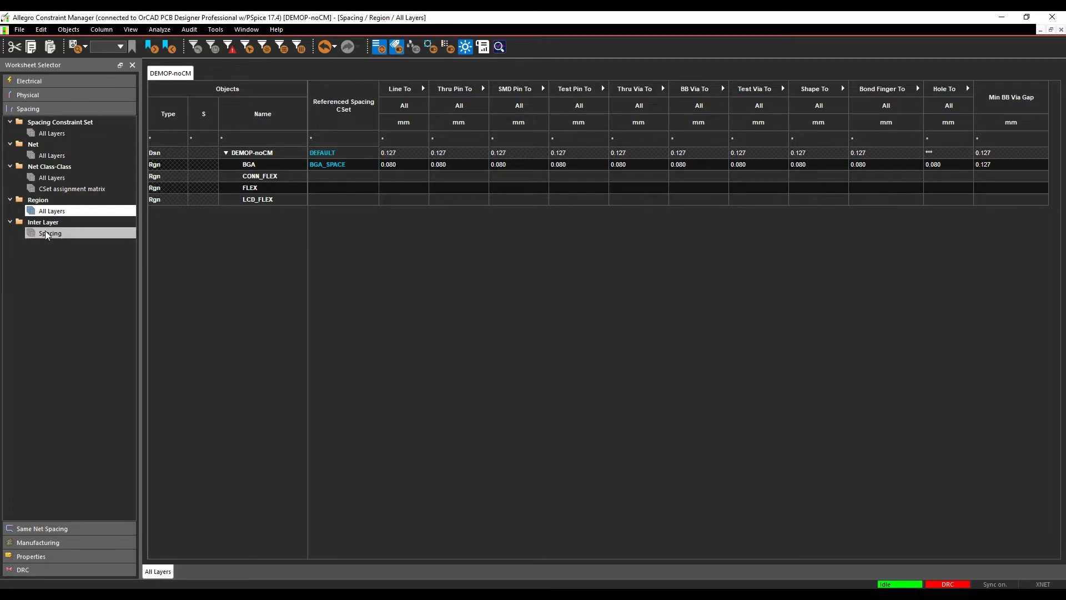
left_click(49, 234)
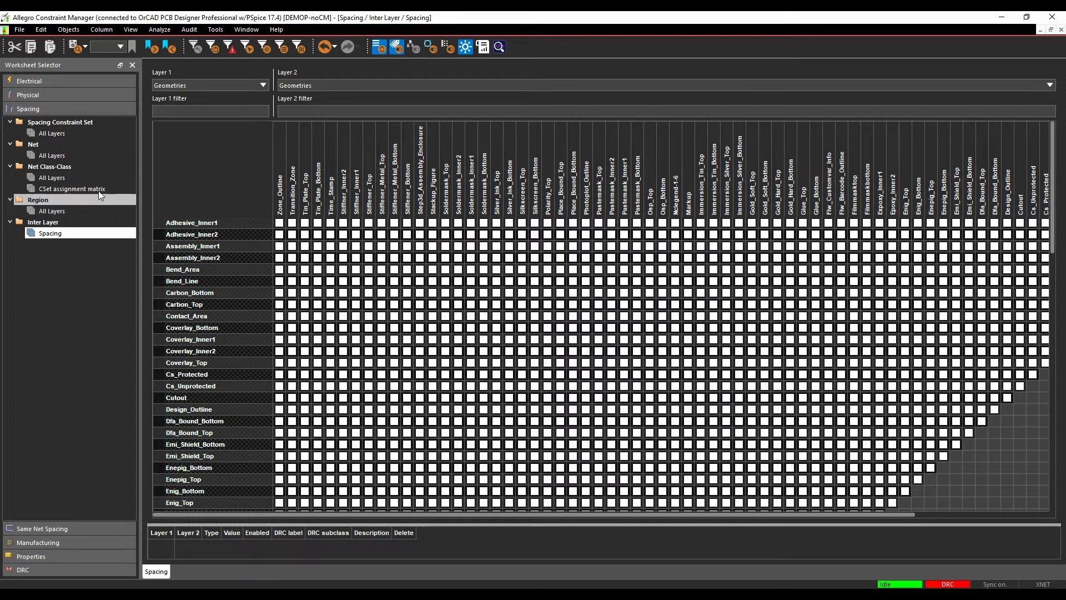
left_click(77, 133)
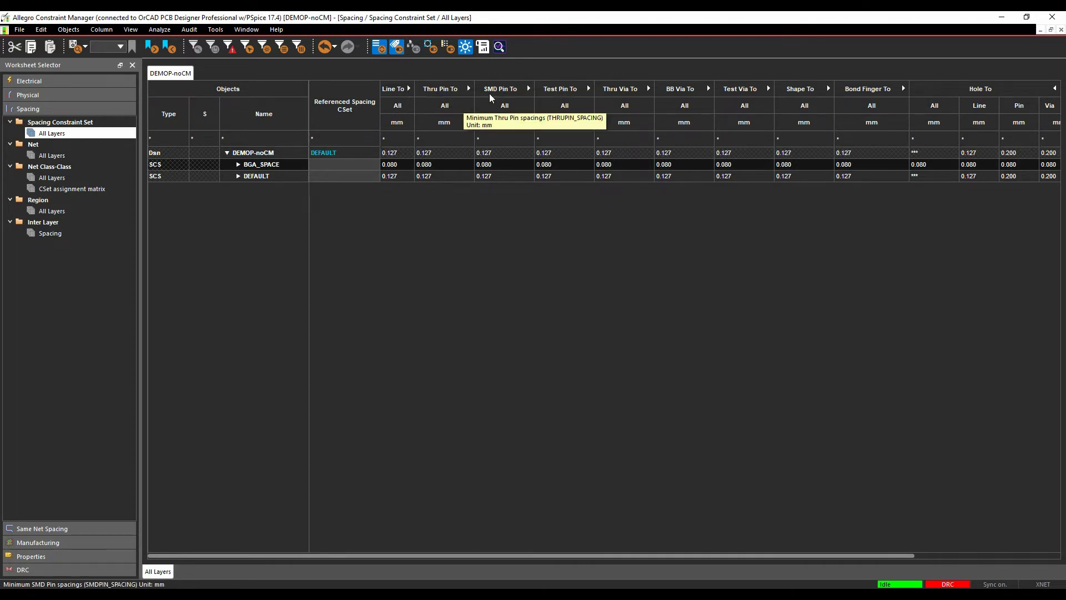
left_click(408, 89)
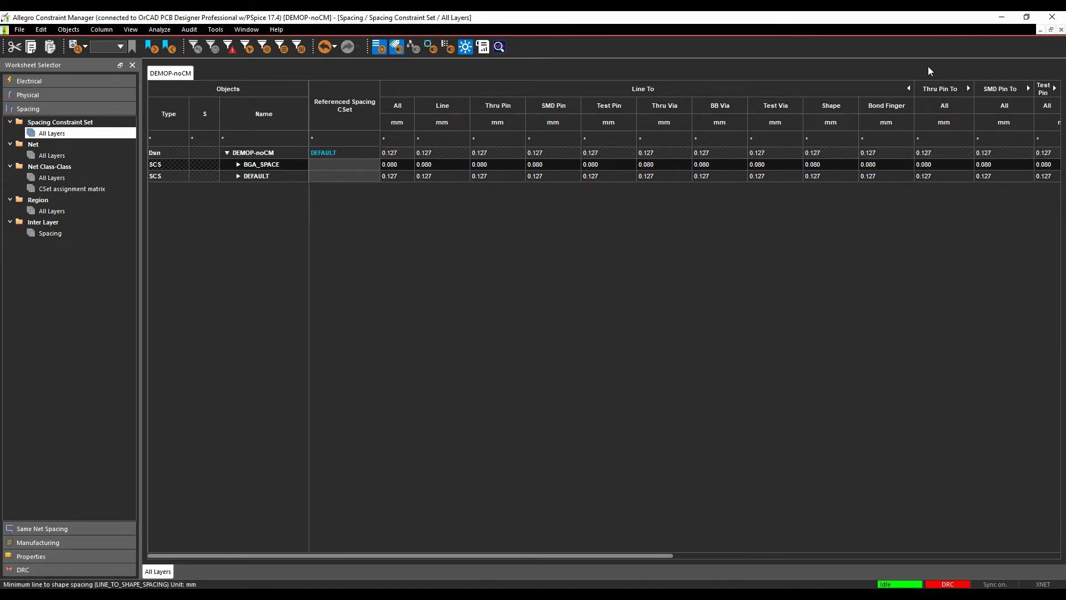
left_click(909, 87)
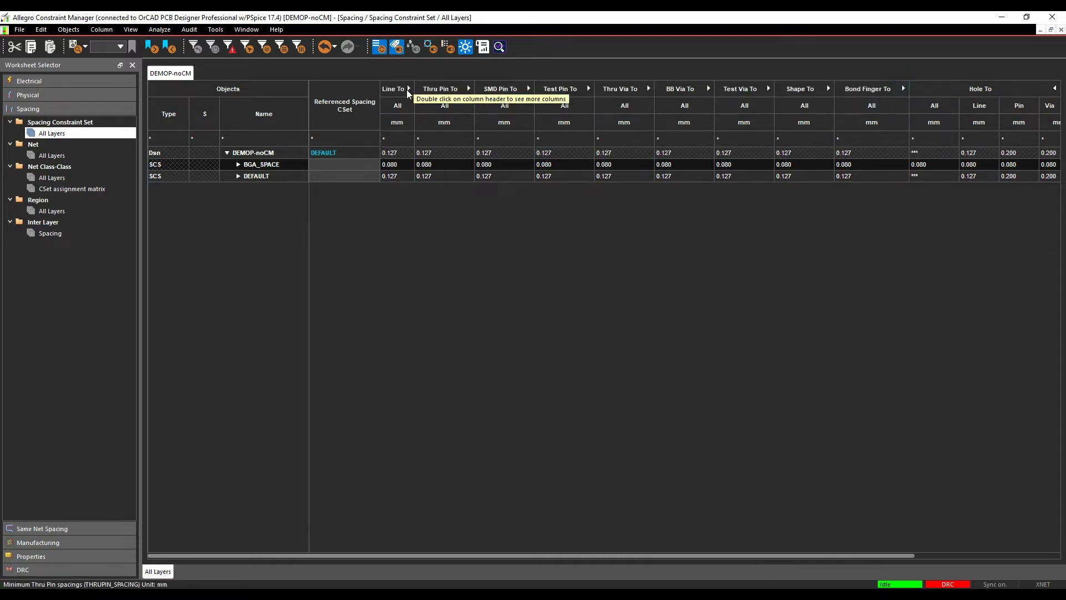
left_click(409, 88)
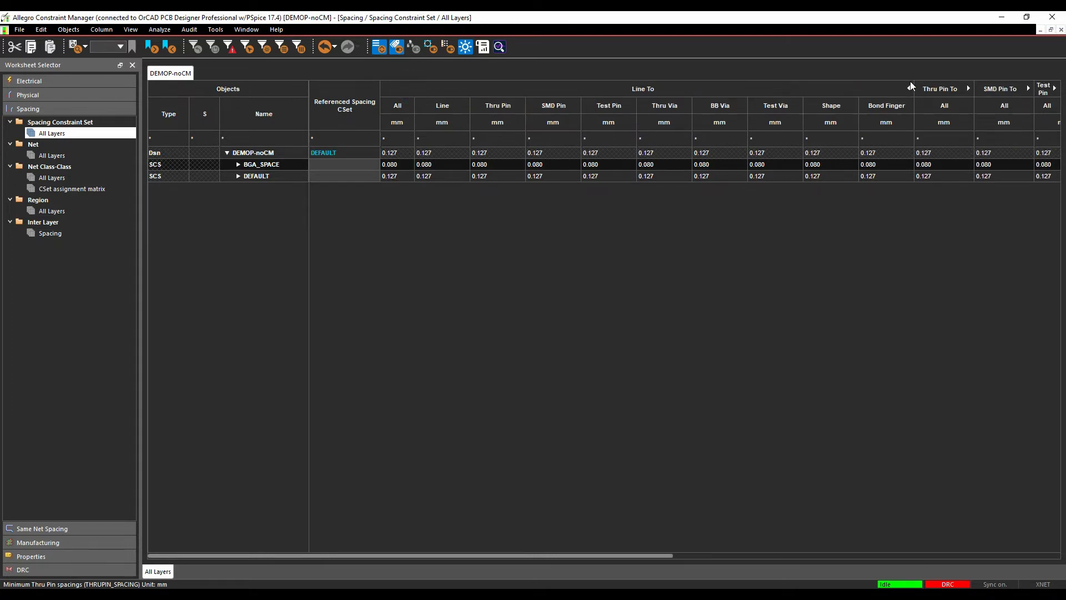
left_click(909, 87)
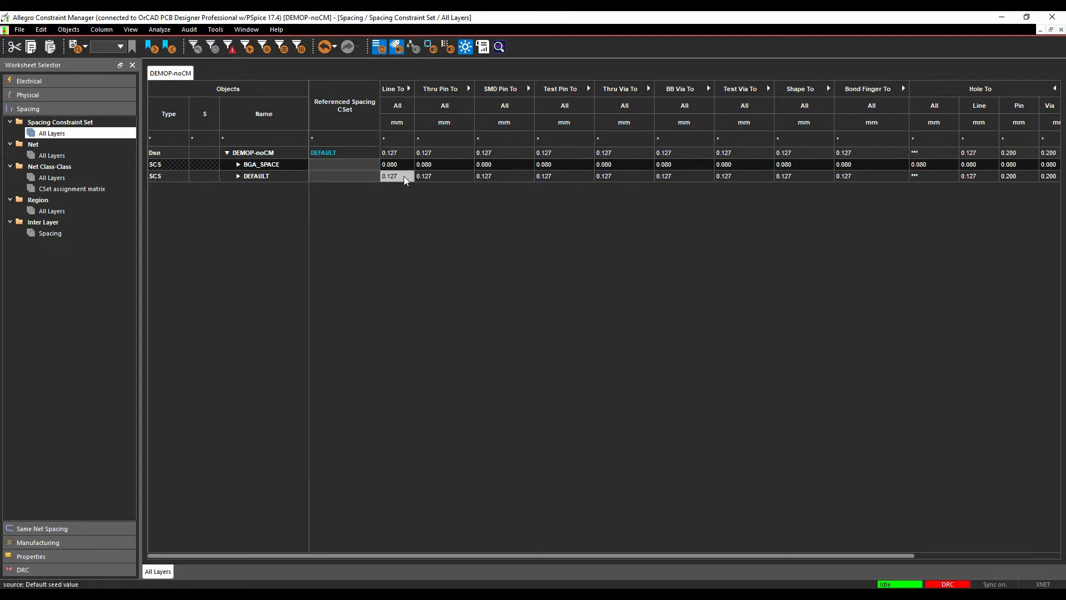
Step: Set DEFAULT's Line To through Bond Finger To spacings to 0.2 mm and collapse the Hole To columns
left_click_drag(405, 180, 851, 178)
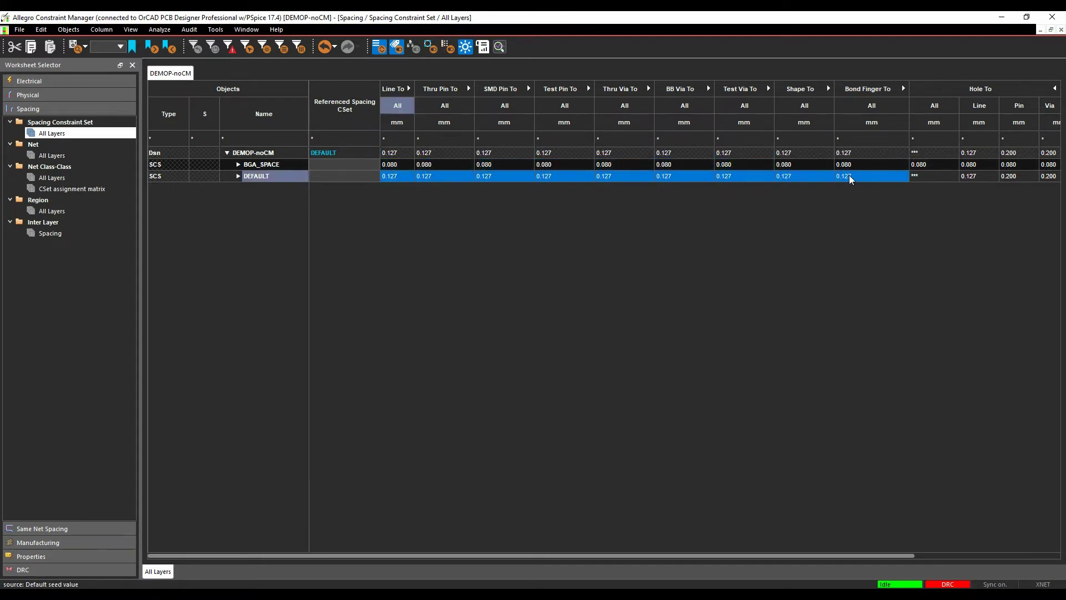
double_click(848, 175)
type("0.2")
key("Return")
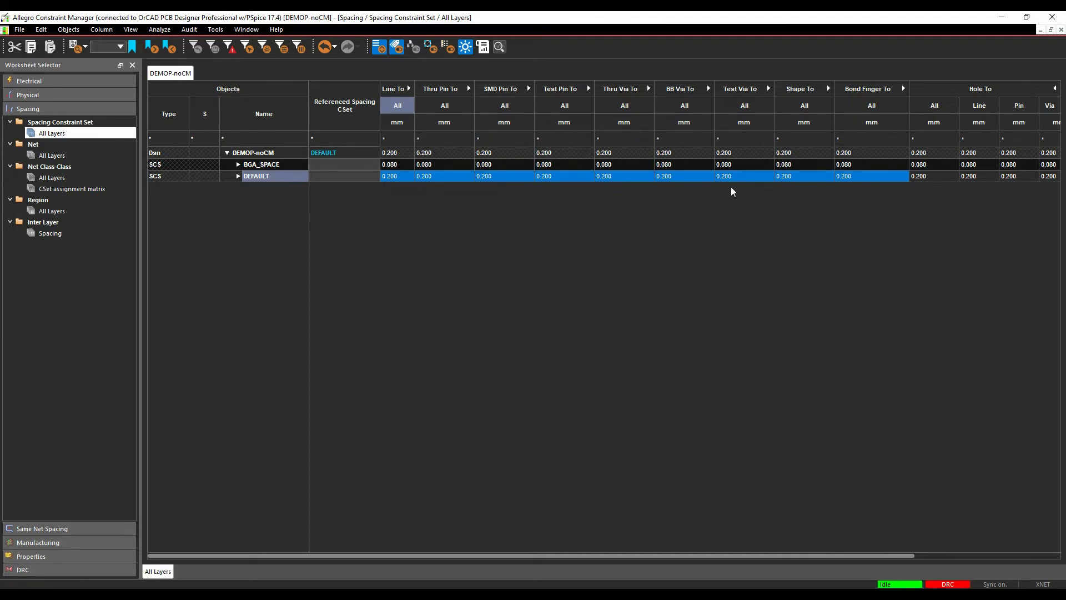
left_click(1056, 89)
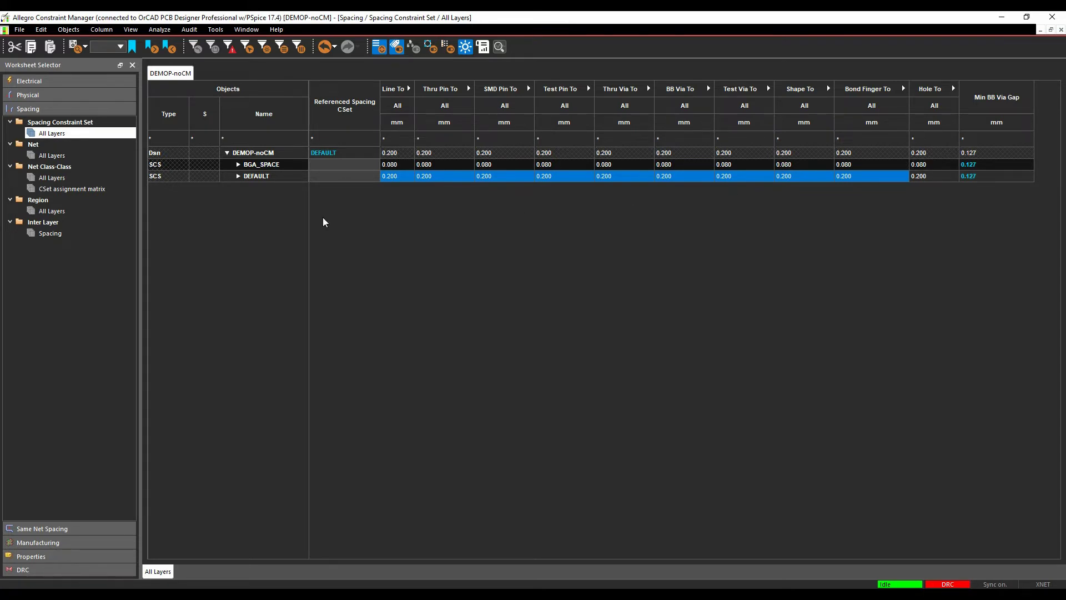
Step: Create spacing CSet 0.5MM_GAP with Line To through Bond Finger To set to 0.5
right_click(267, 180)
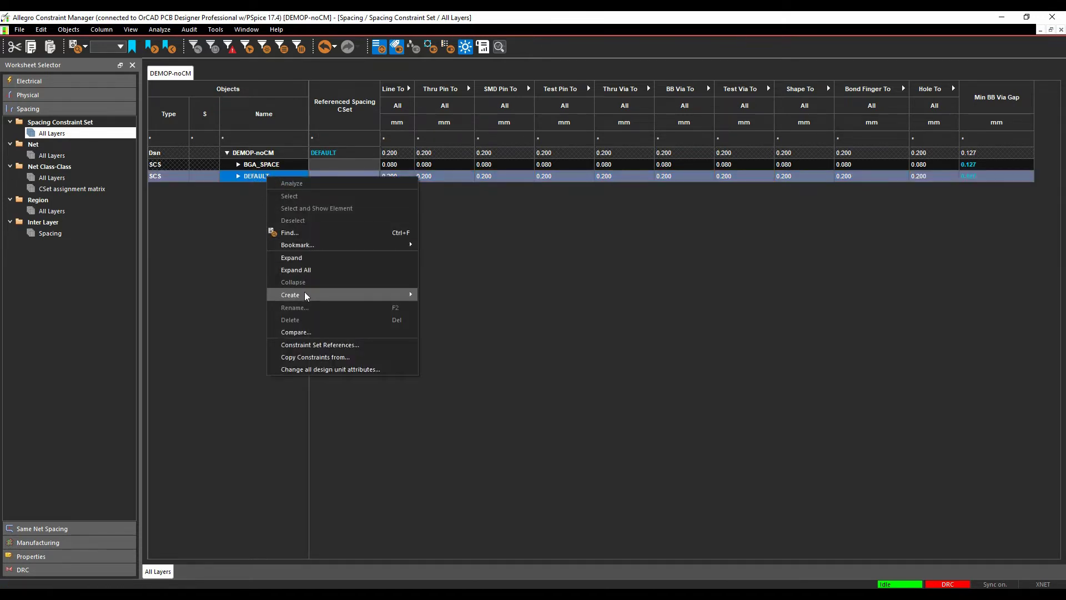
mouse_move(327, 296)
left_click(432, 295)
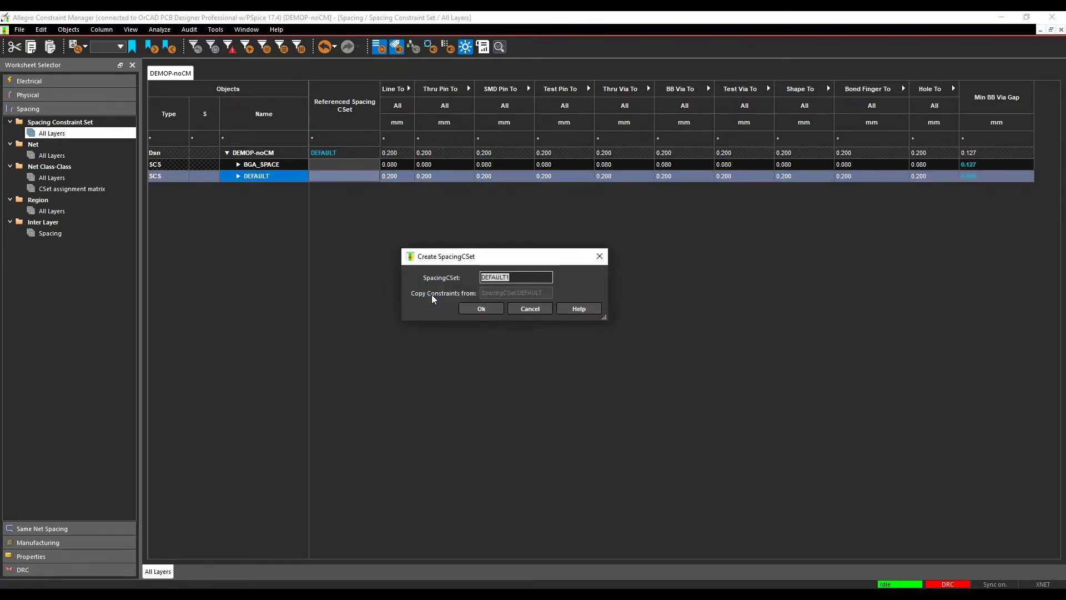
type("0.5MM_GAP")
key("Return")
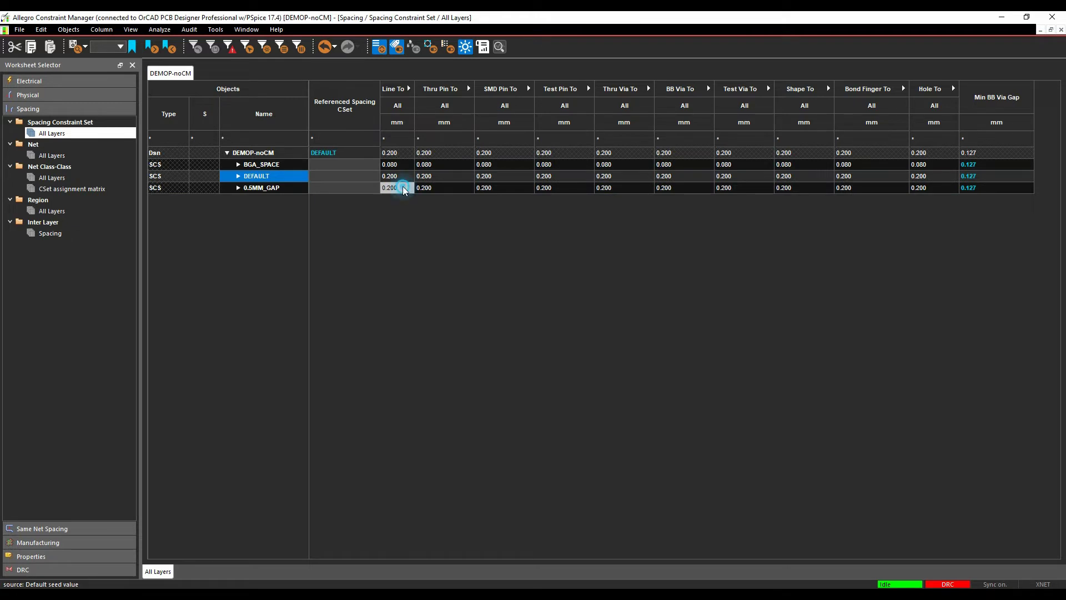
left_click_drag(409, 190, 855, 192)
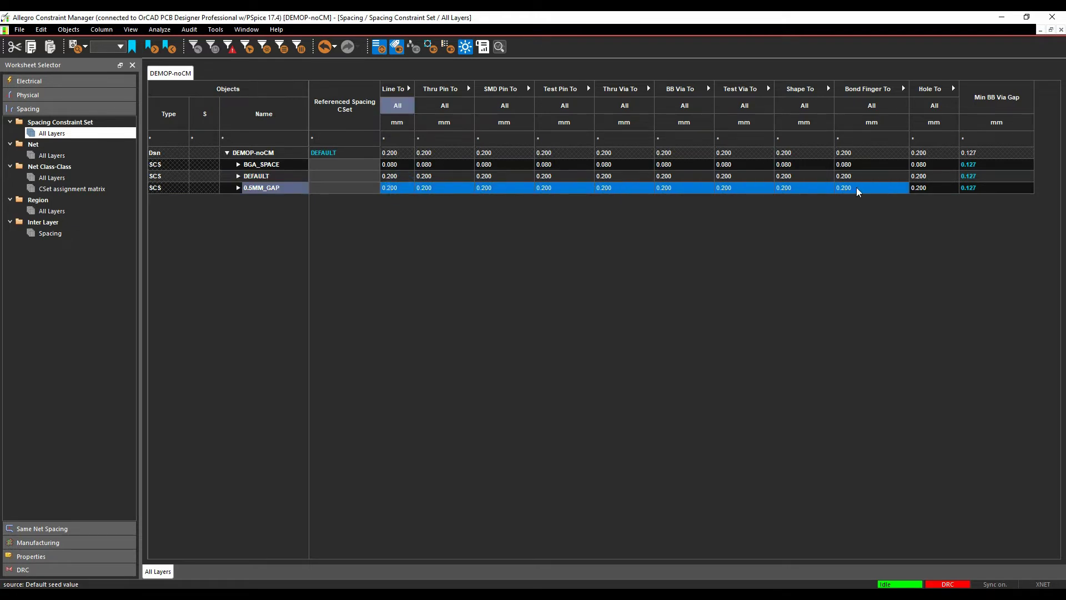
double_click(857, 188)
type("0.5")
key("Return")
Step: Create spacing CSet 1MM_GAP with Line To through Bond Finger To set to 1
right_click(259, 190)
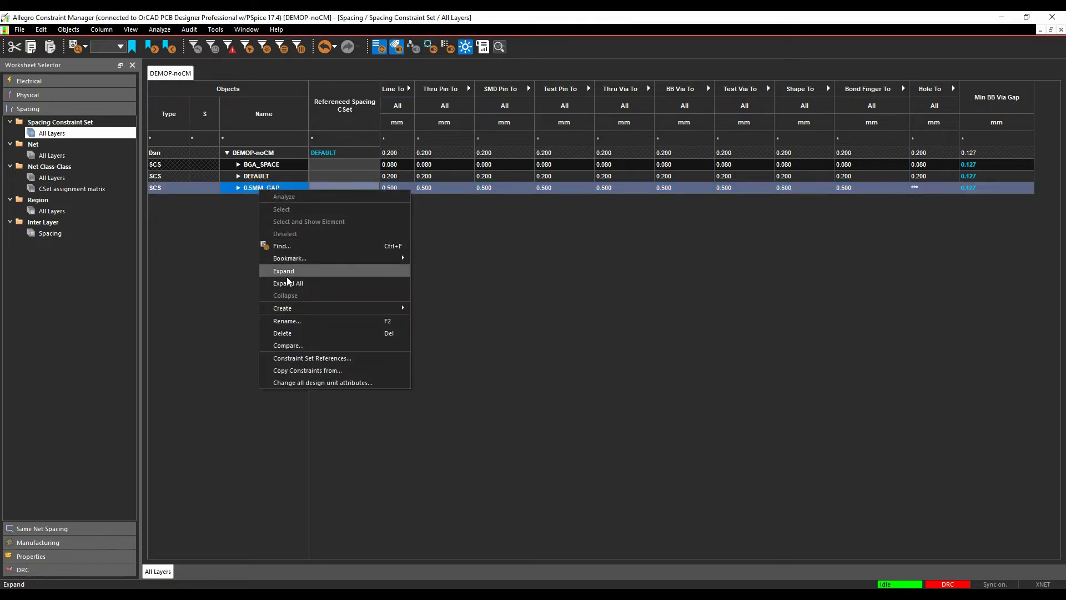
mouse_move(383, 308)
left_click(433, 310)
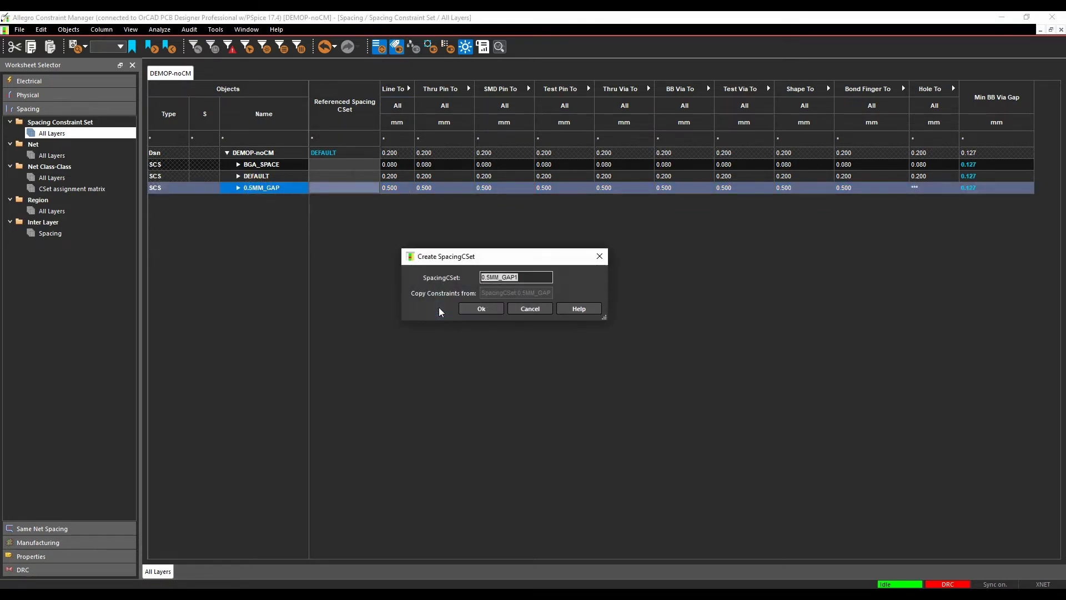
type("1MM")
key("Return")
left_click_drag(390, 200, 884, 209)
key("F2")
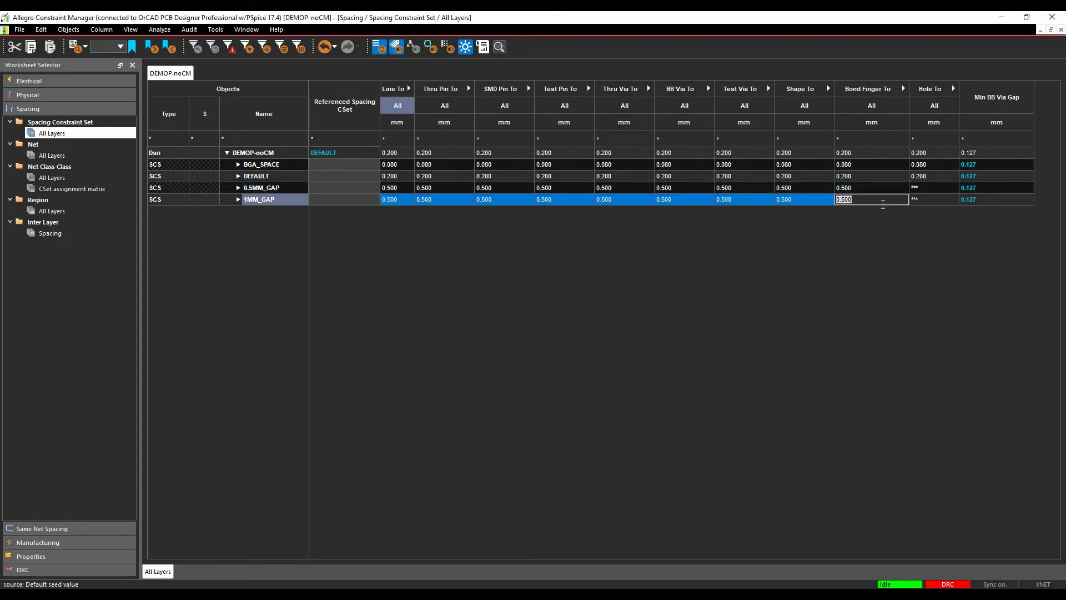
type("2")
key("BackSpace")
type("1")
key("Return")
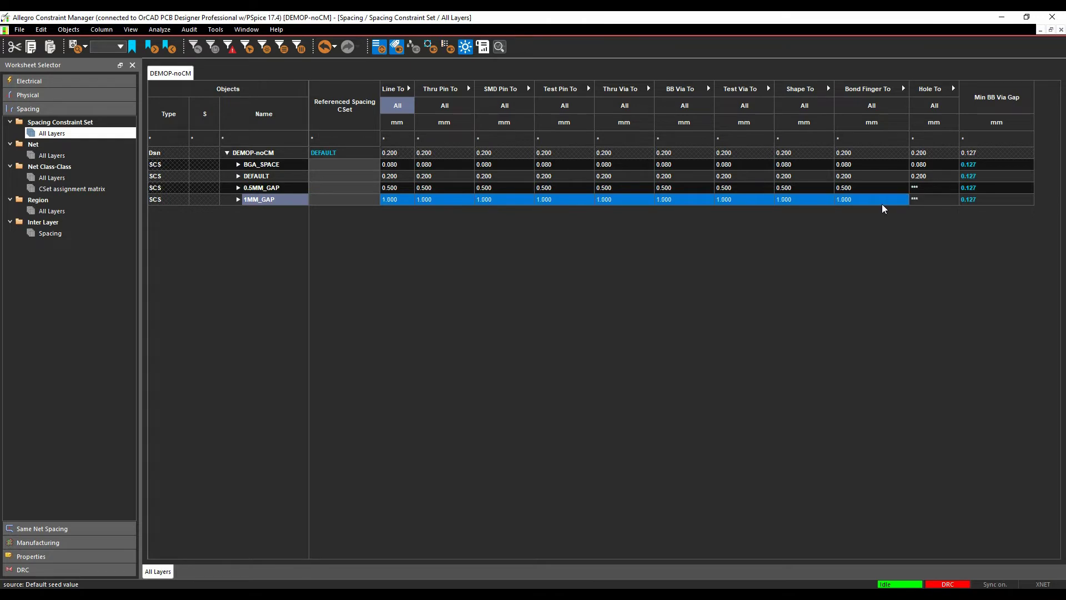
left_click(498, 175)
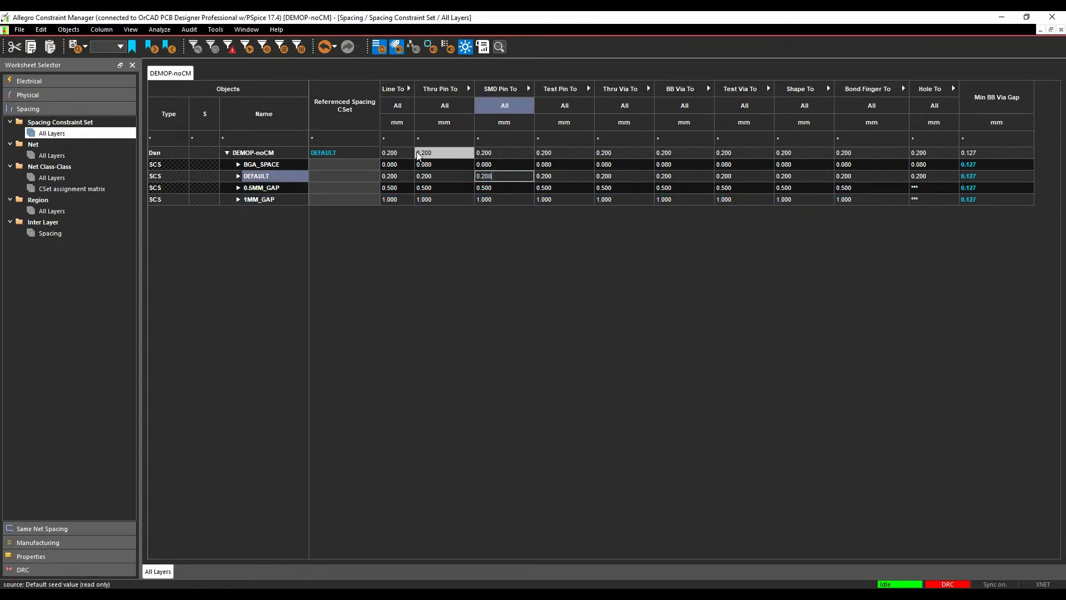
left_click(238, 177)
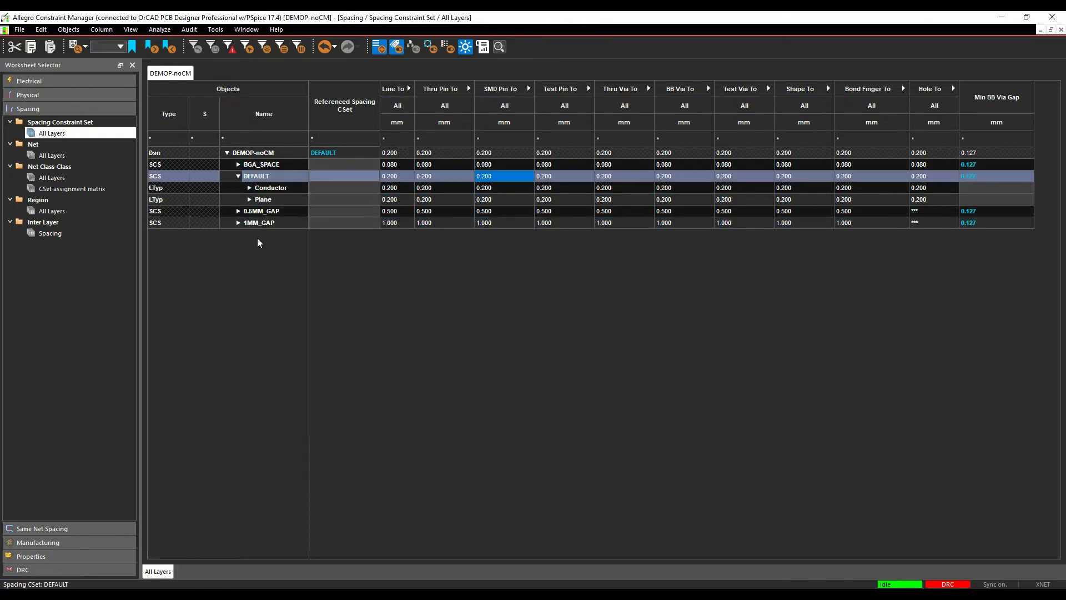
left_click(249, 188)
left_click(250, 246)
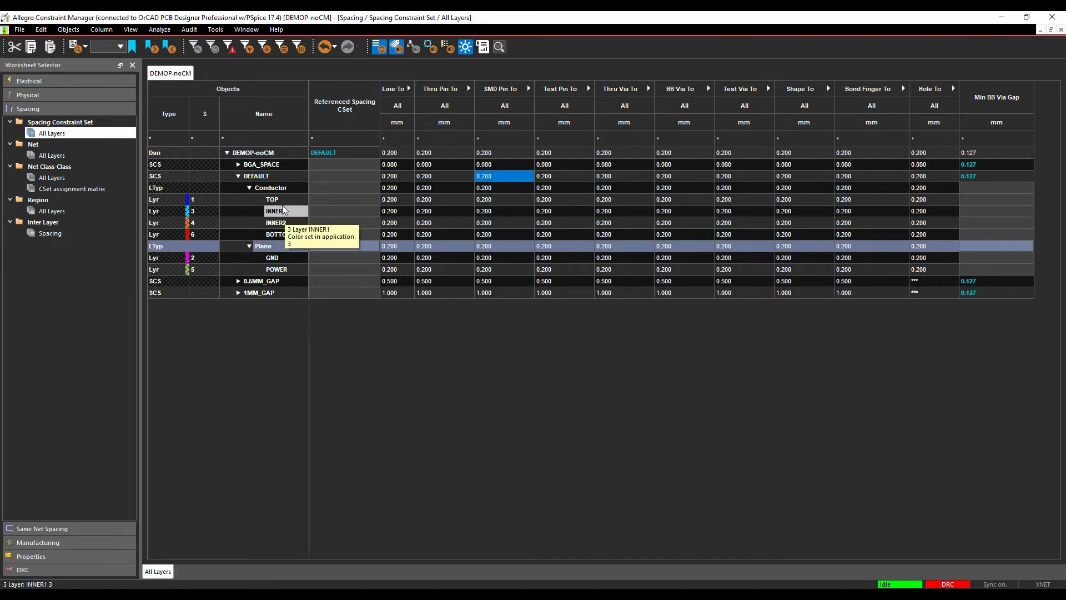
left_click(406, 200)
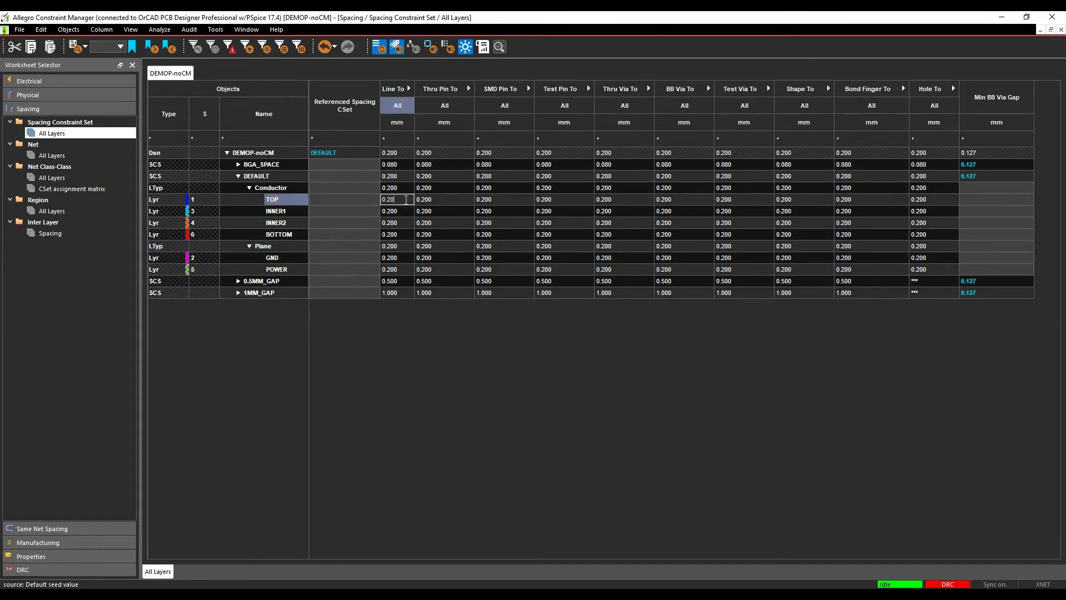
type("0.3")
key("Return")
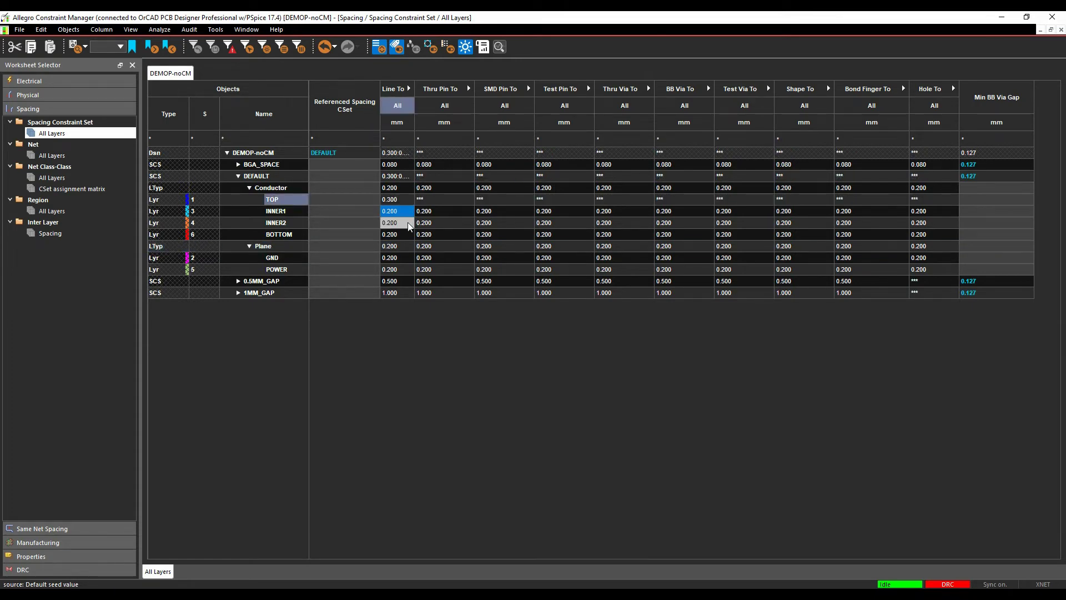
left_click(403, 234)
type("0.3")
key("Return")
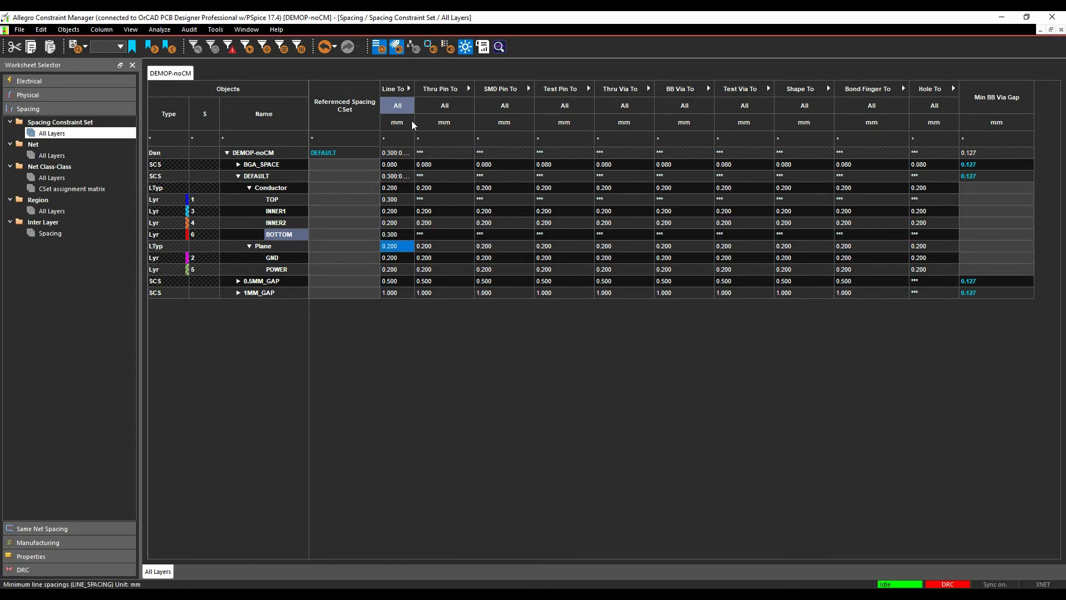
left_click_drag(415, 110, 626, 110)
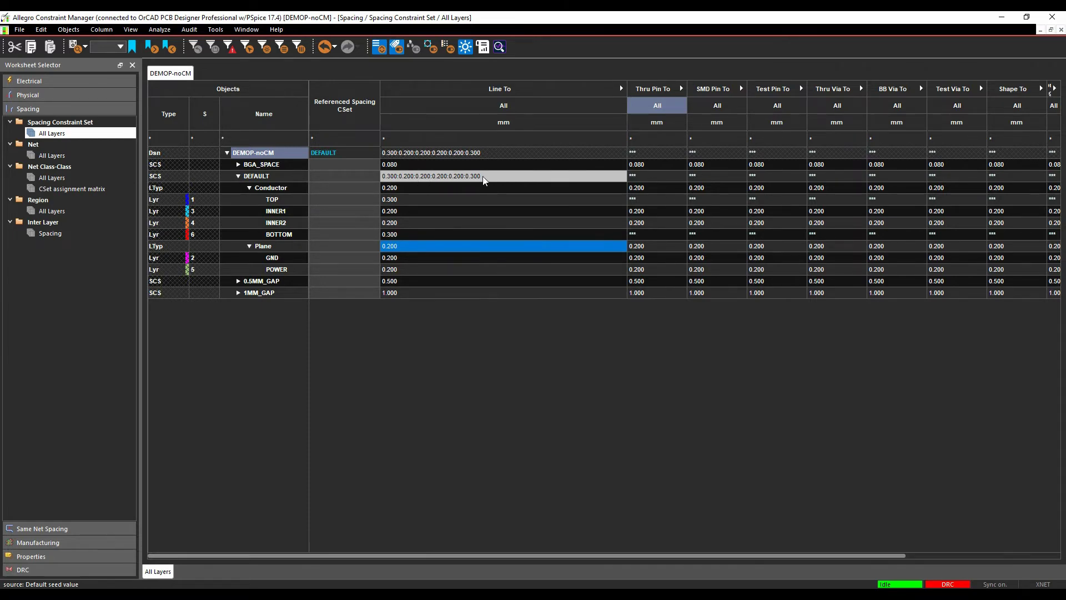
double_click(418, 200)
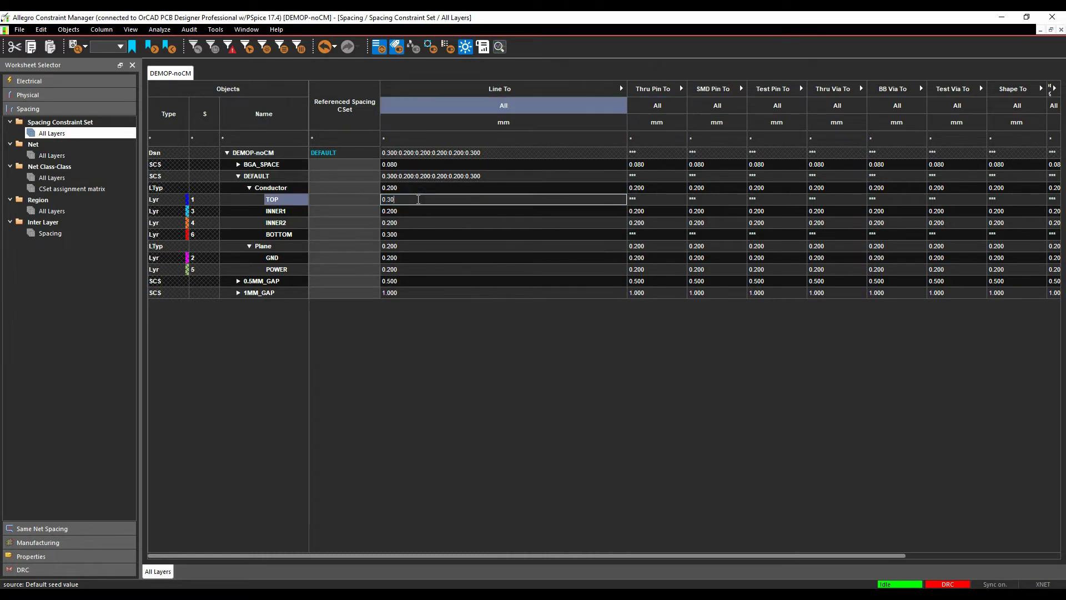
type("0.200")
key("Return")
double_click(404, 234)
double_click(405, 234)
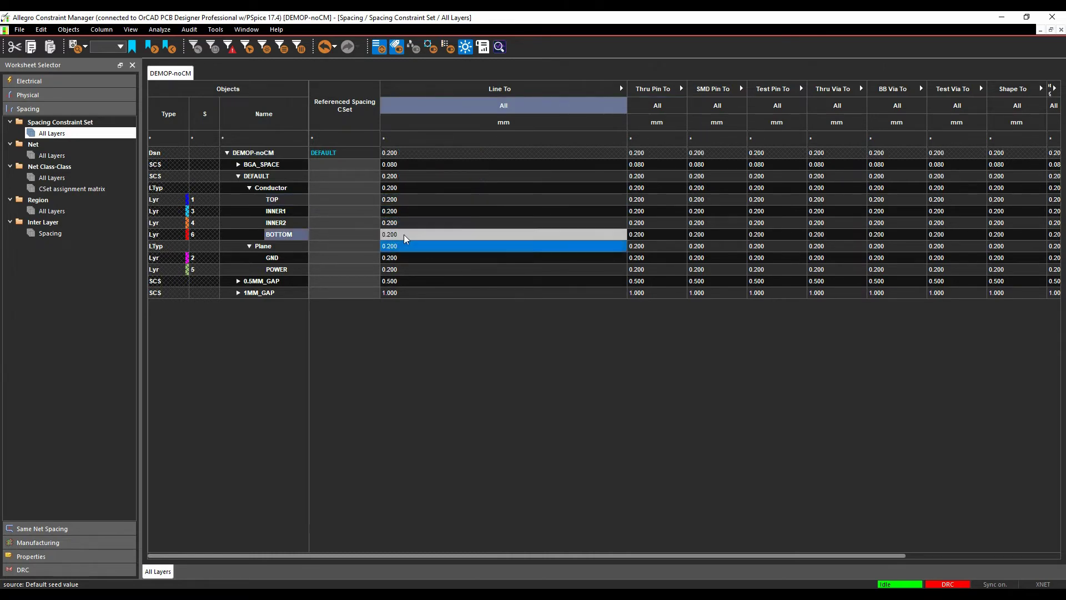
type("0.2")
key("Return")
left_click_drag(627, 90, 423, 94)
Step: In Net > All Layers, assign the 0.5MM_GAP spacing CSet to the RF net class
left_click(448, 348)
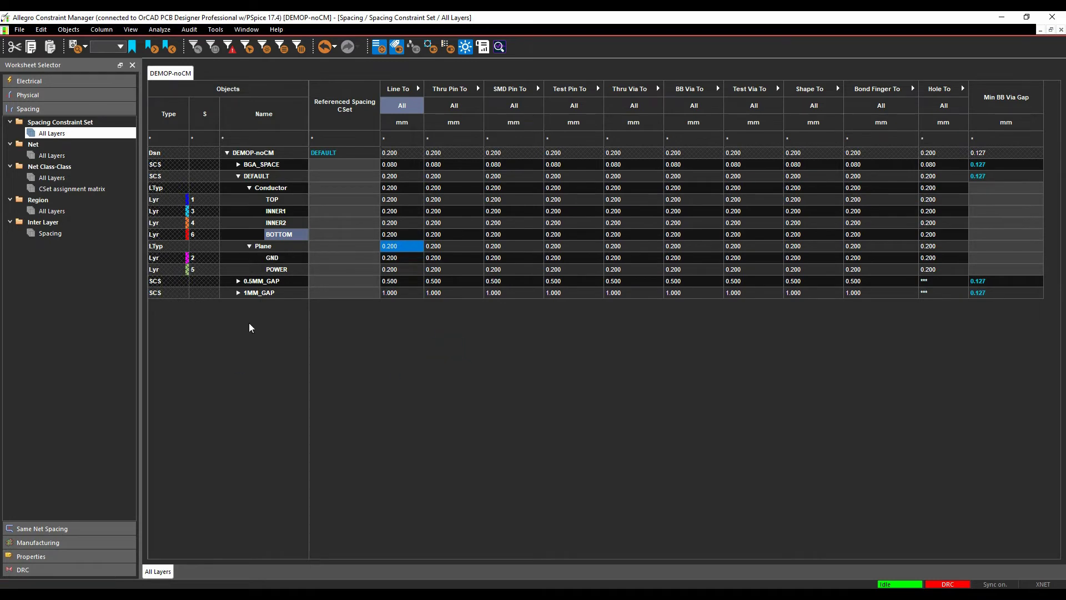
left_click(65, 155)
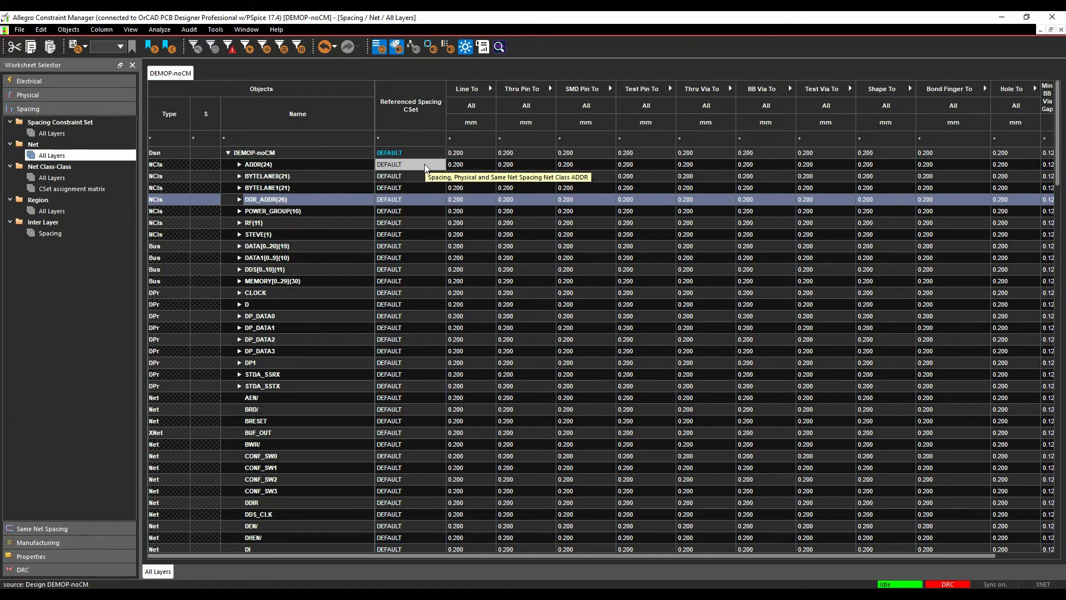
left_click(414, 224)
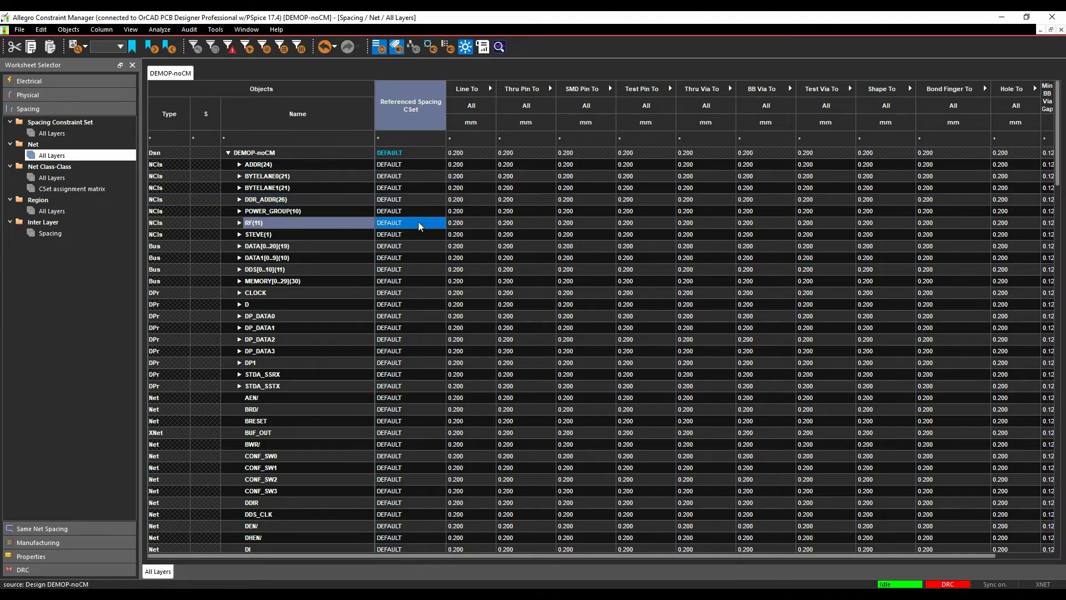
left_click(439, 223)
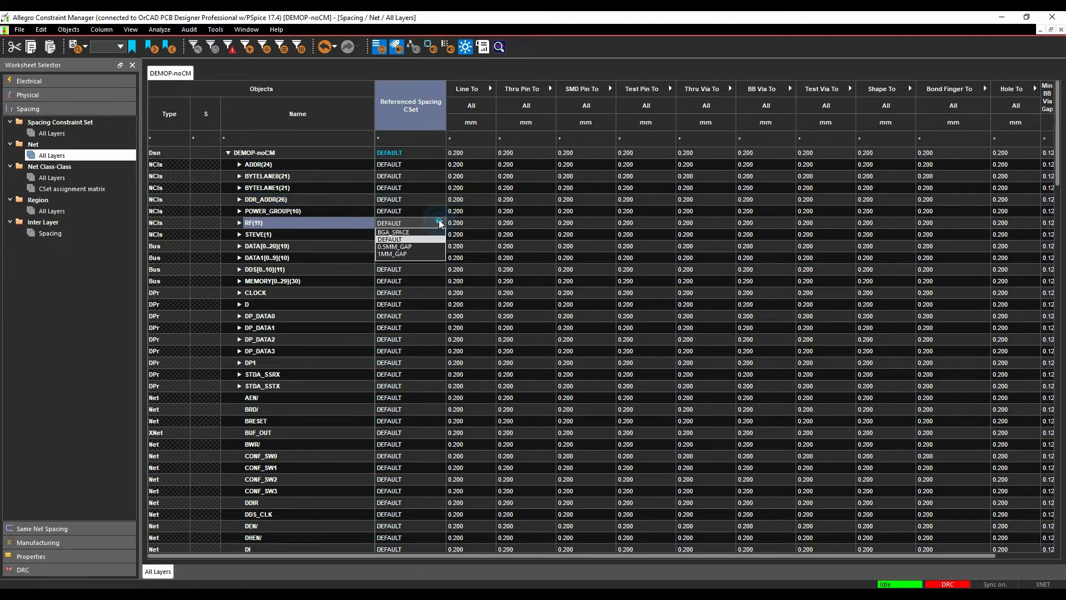
left_click(412, 247)
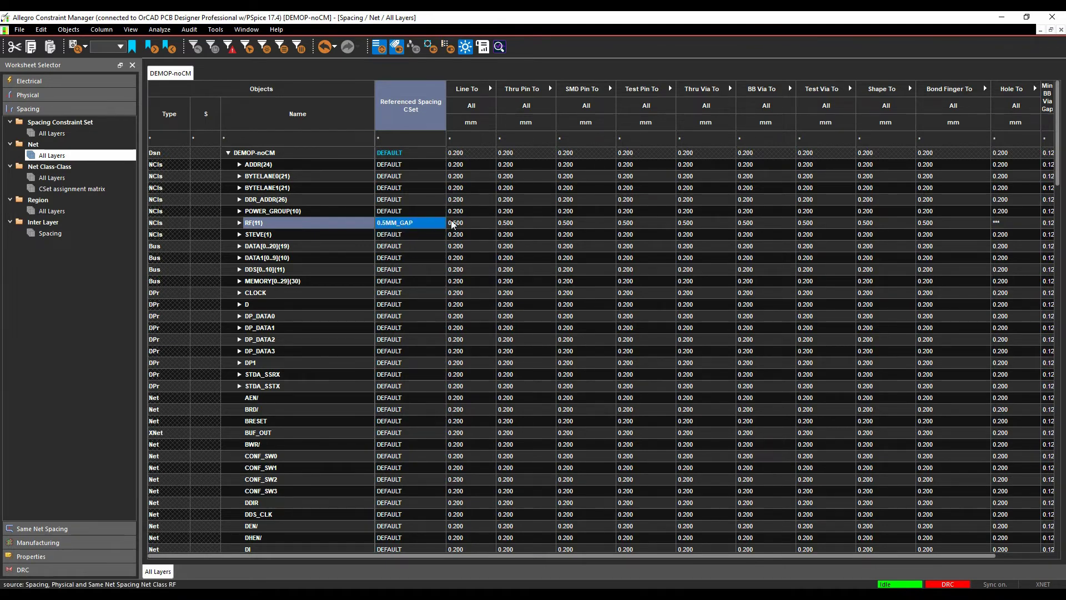
Step: Put RF back on the DEFAULT spacing CSet and switch to Net Class-Class > All Layers
left_click(239, 222)
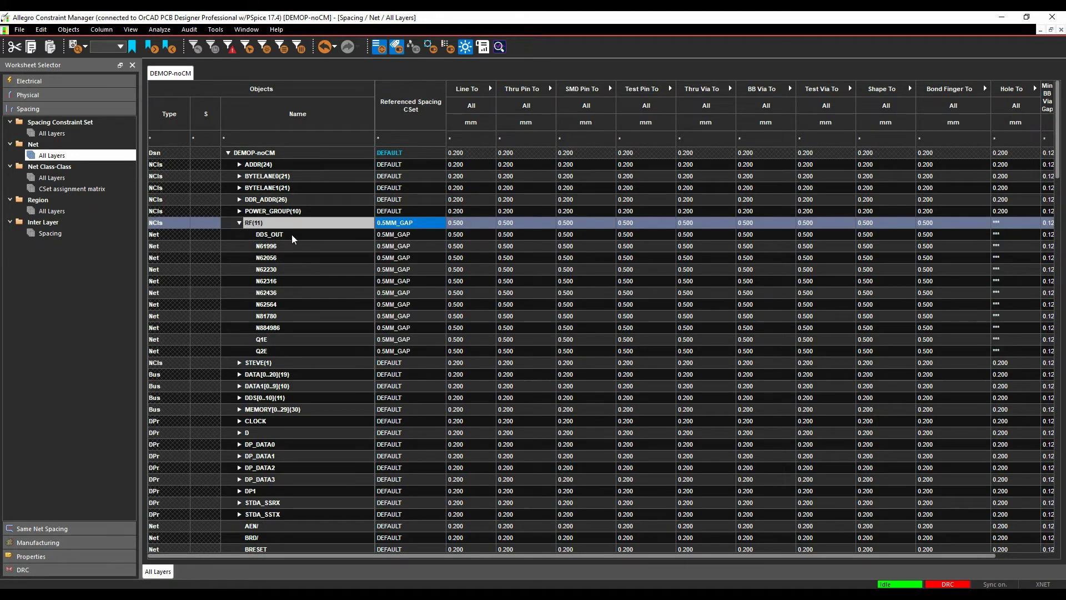
left_click(240, 222)
left_click(426, 223)
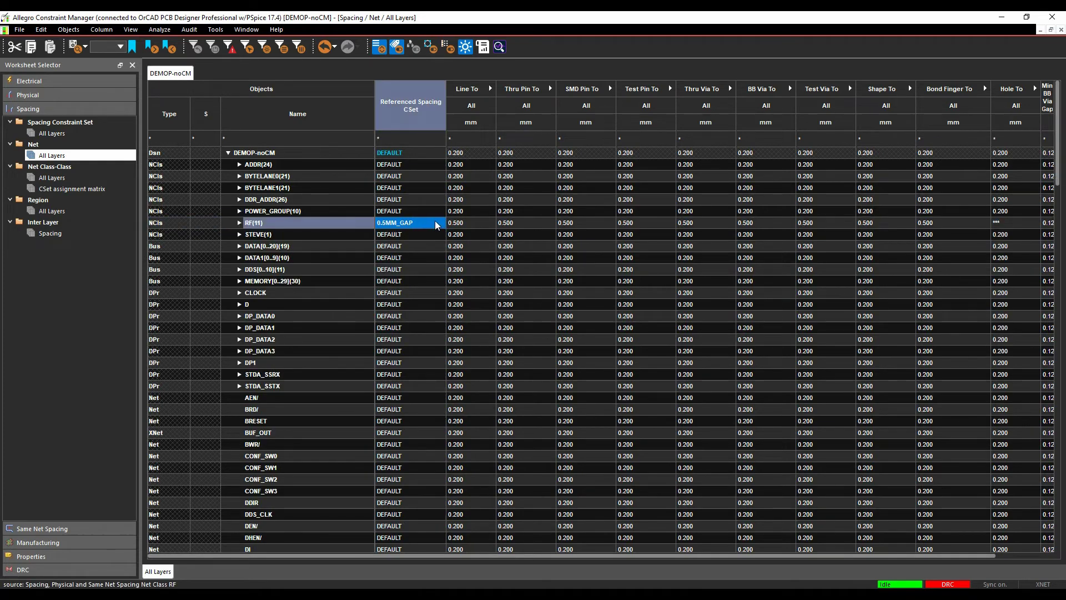
left_click(439, 223)
left_click(440, 222)
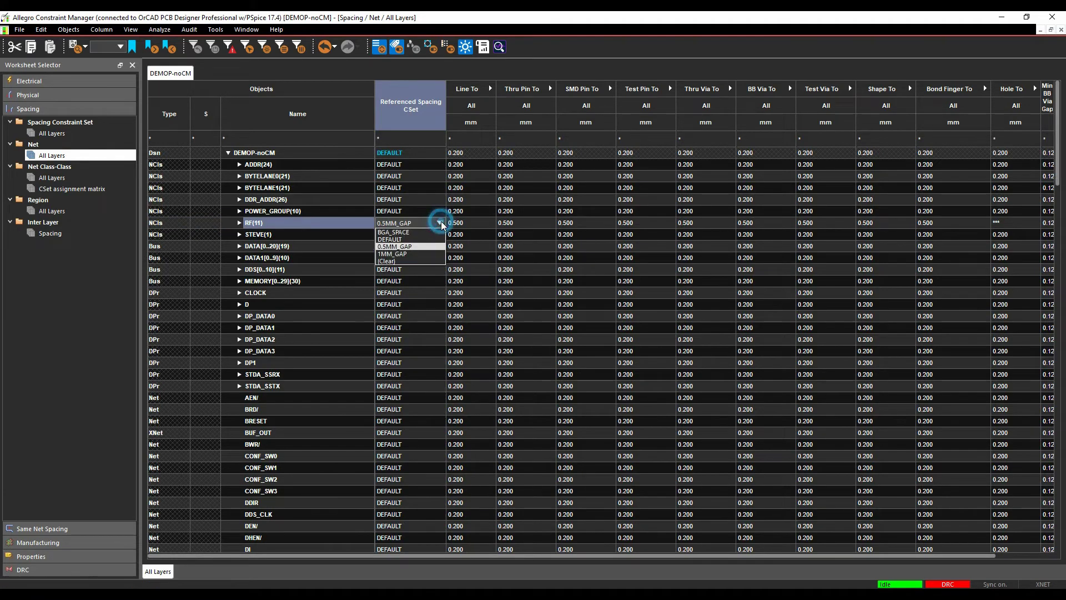
left_click(414, 246)
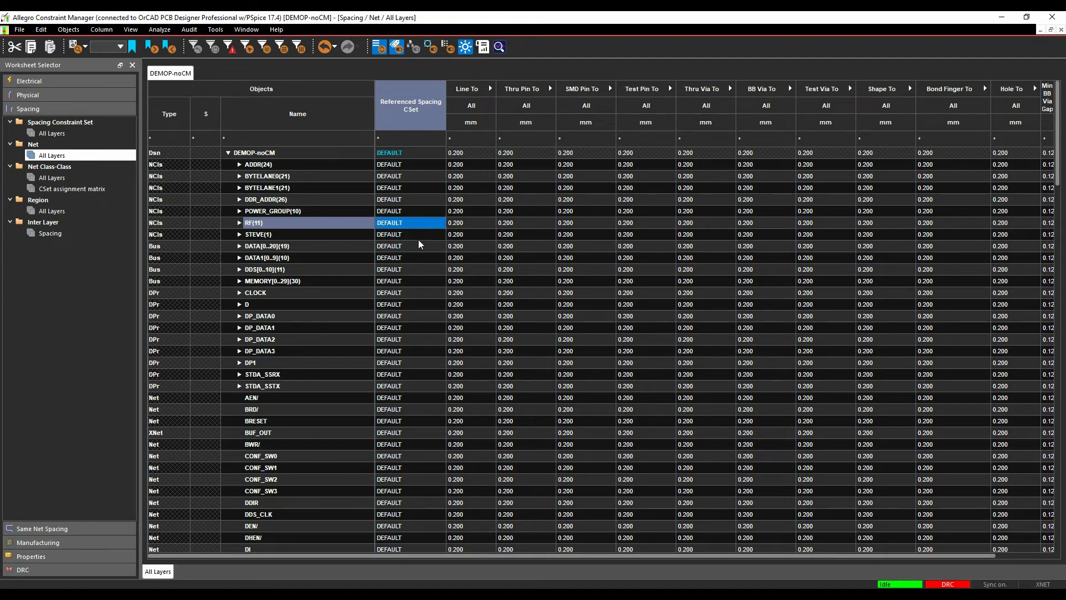
left_click(422, 224)
left_click(416, 240)
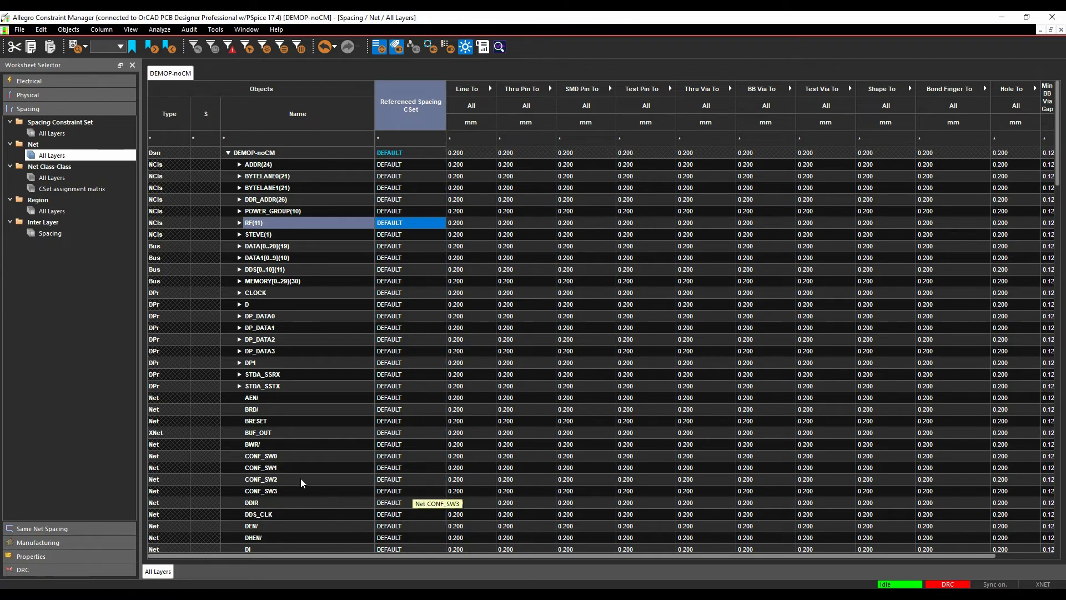
left_click(59, 178)
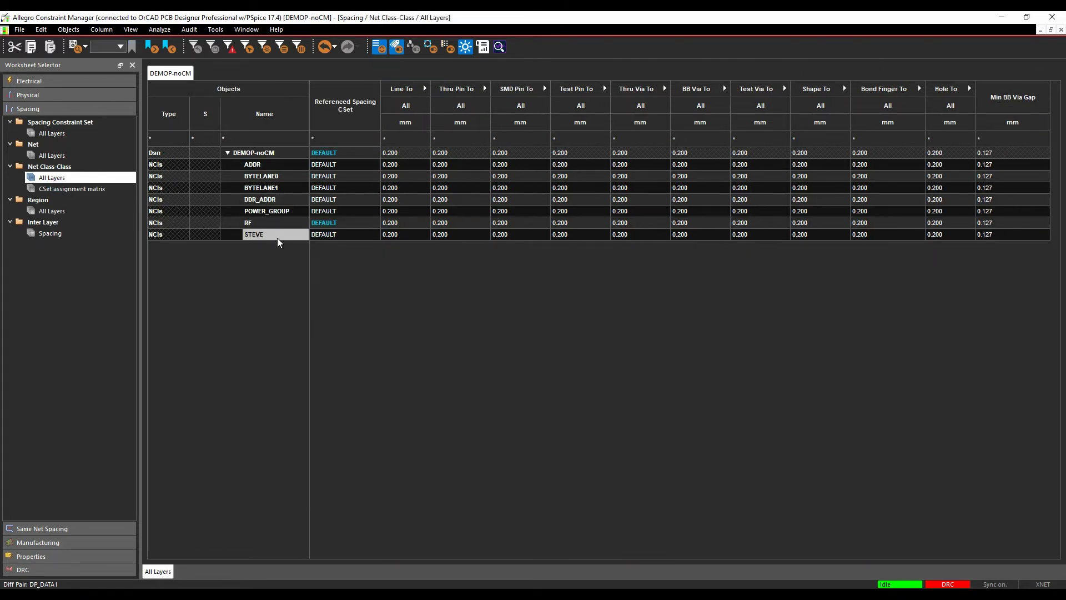
Step: Through Create > Class-Class on ADDR, pair all seven classes ADDR to STEVE on both sides
left_click(271, 168)
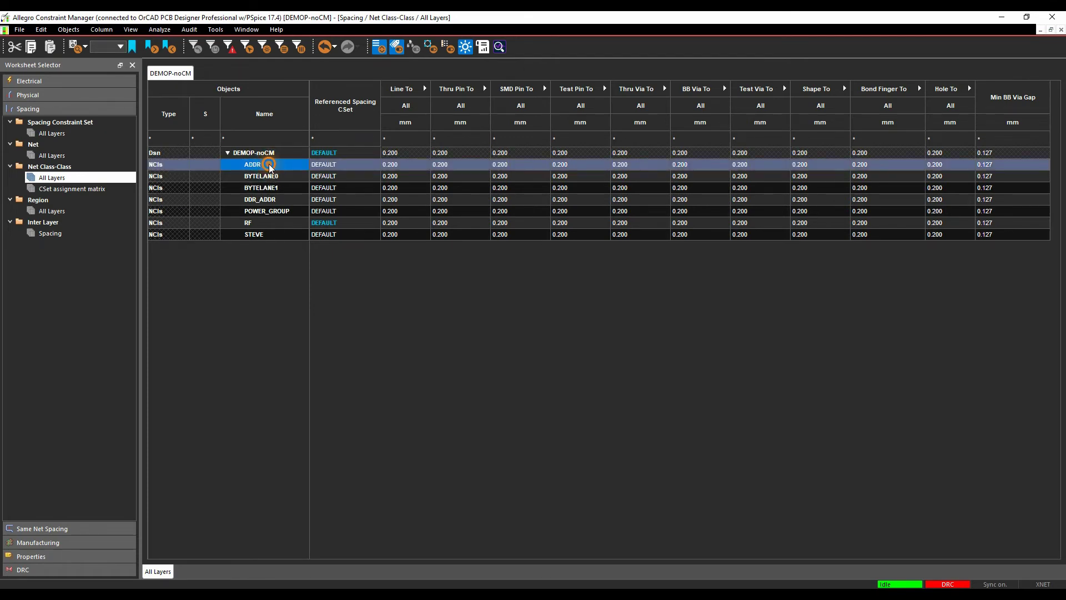
right_click(271, 168)
mouse_move(311, 282)
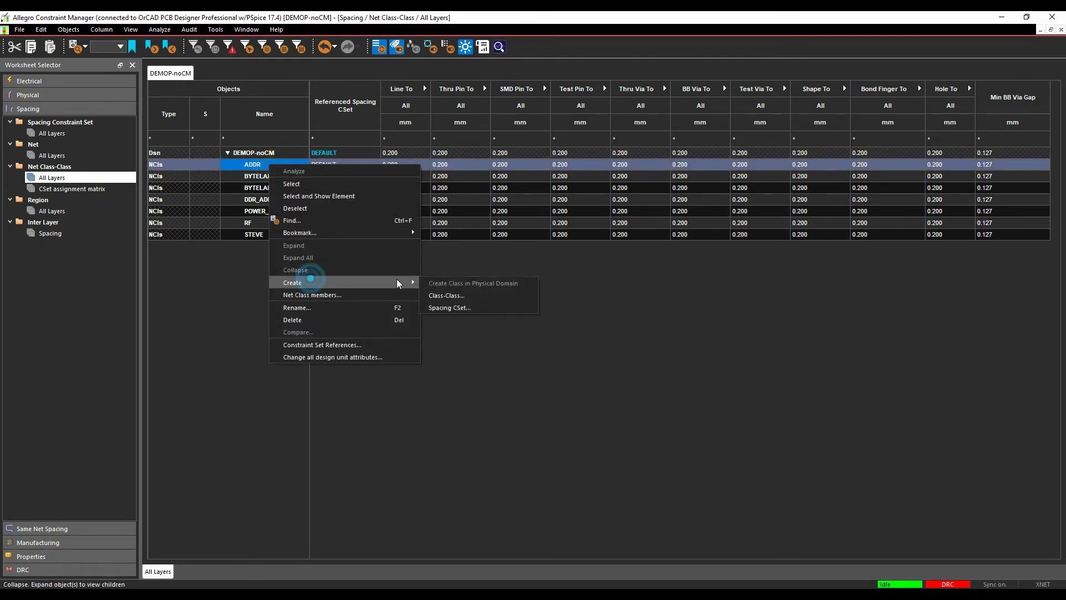
left_click(473, 299)
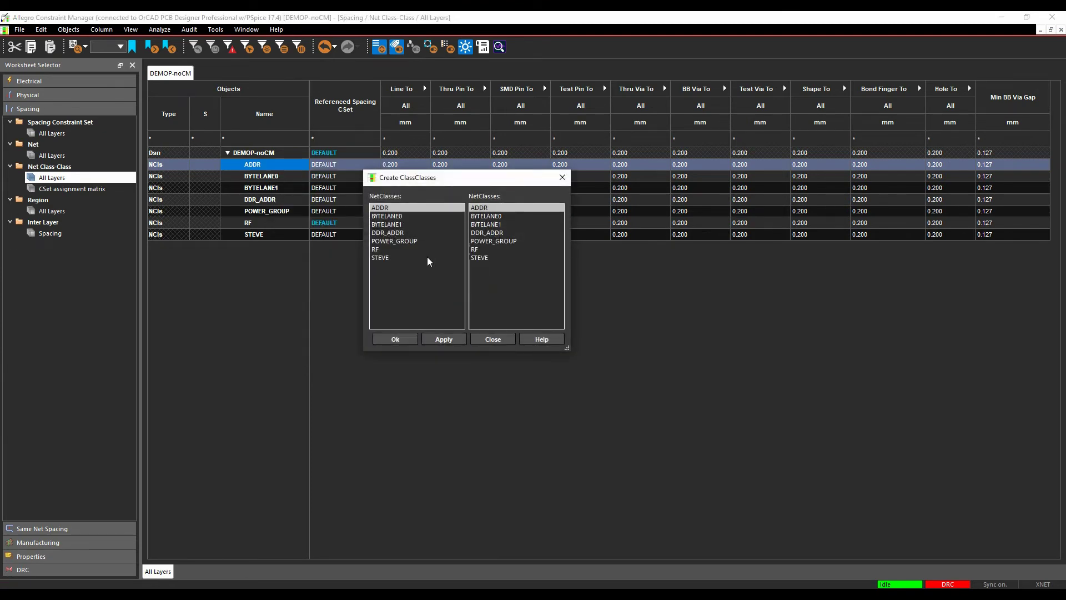
left_click(486, 216)
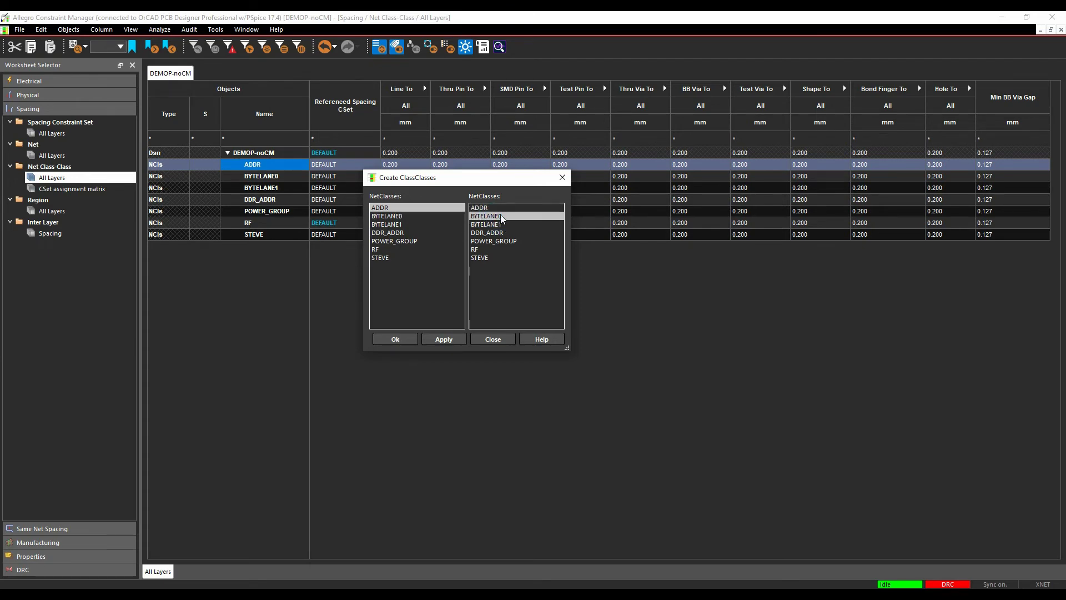
left_click(487, 233)
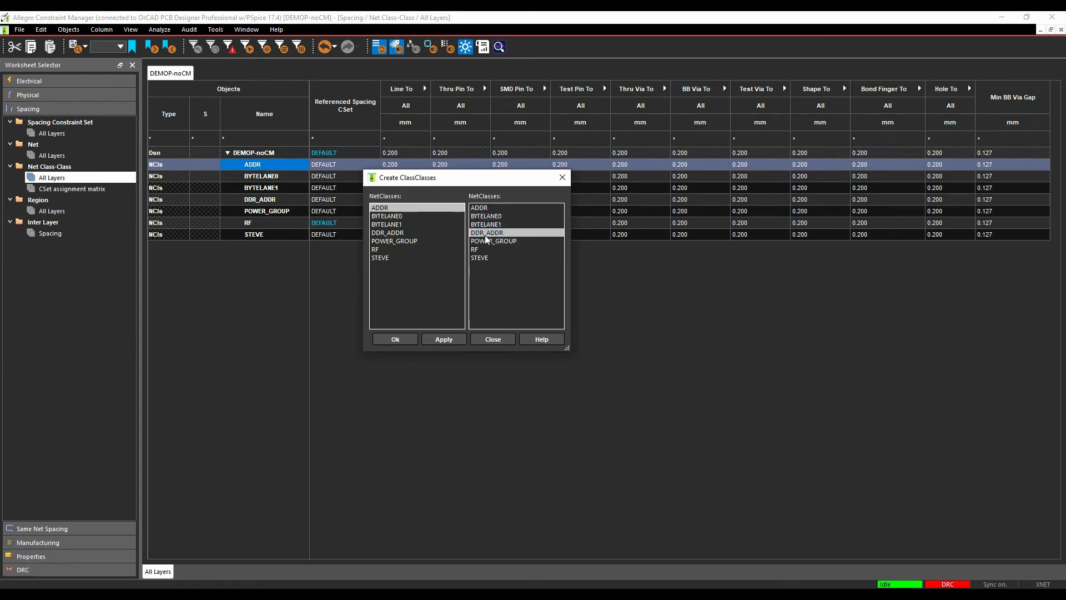
left_click(488, 258)
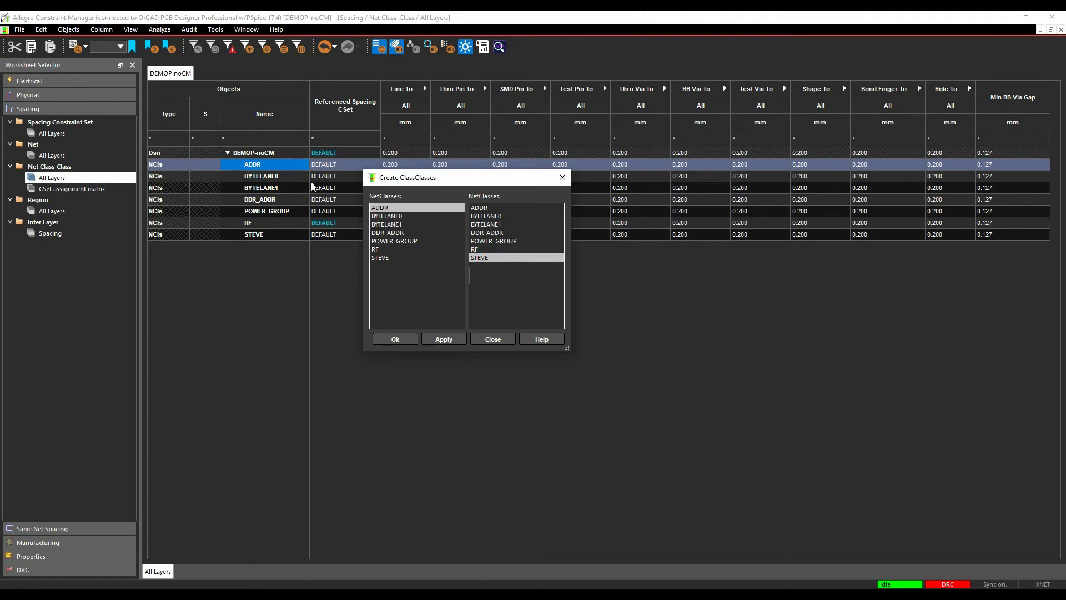
left_click(386, 259)
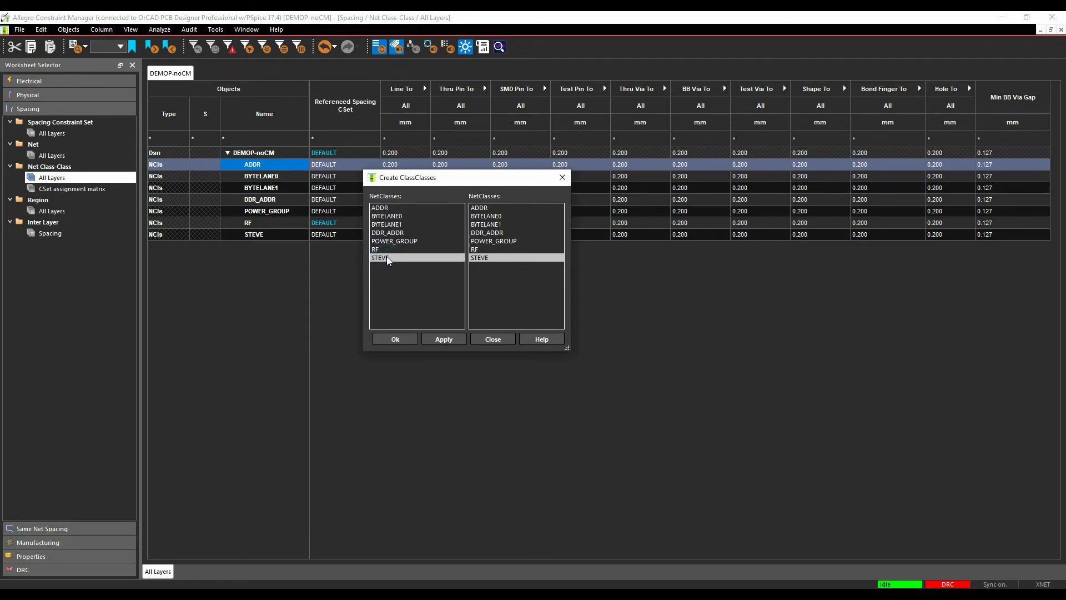
left_click(391, 209, "shift")
left_click(478, 208)
left_click(497, 259, "ctrl")
left_click(497, 258, "shift")
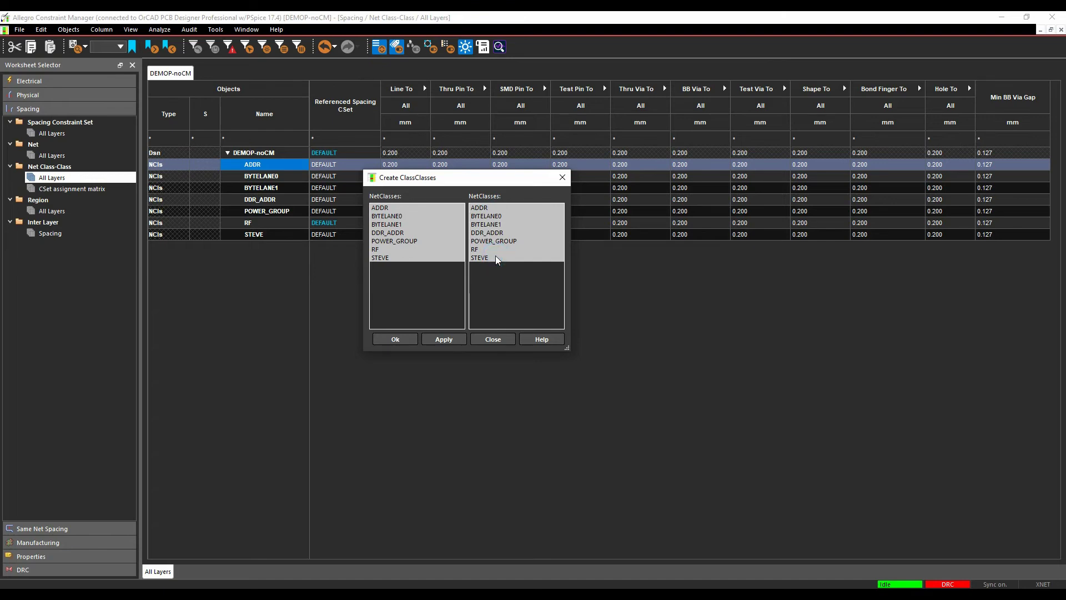
left_click(444, 338)
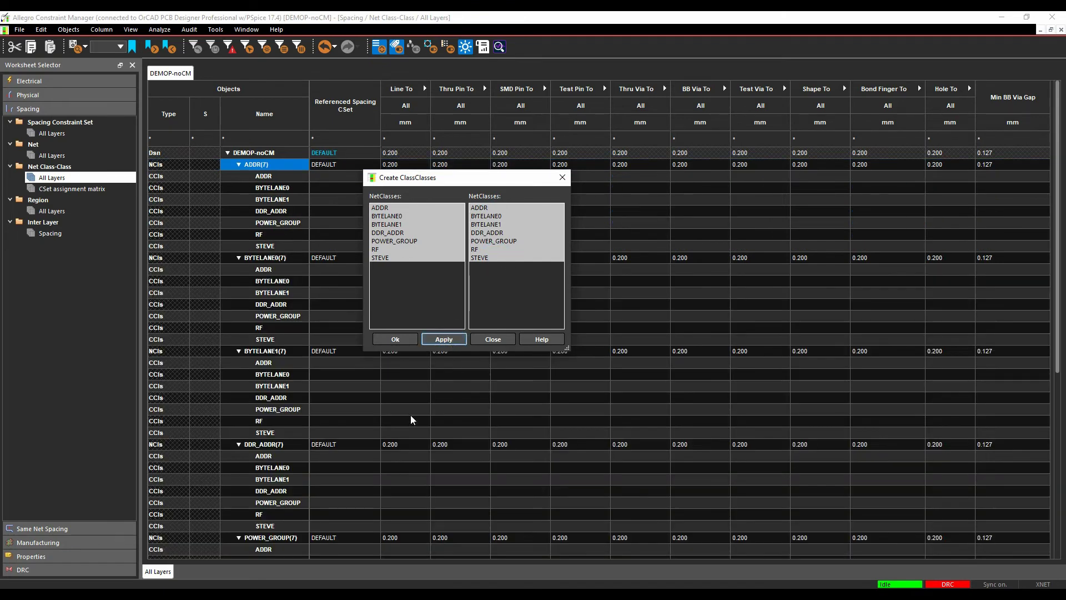
Step: Set ADDR–ADDR to DEFAULT and ADDR–BYTELANE0 and ADDR–BYTELANE1 to 1MM_GAP
left_click(387, 339)
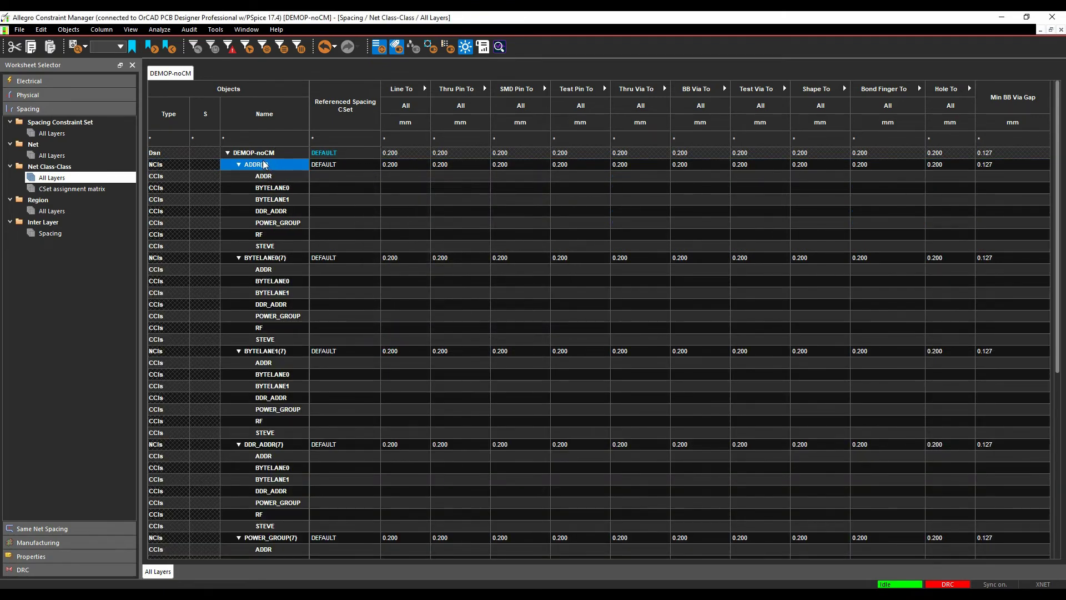
left_click(314, 176)
left_click(330, 176)
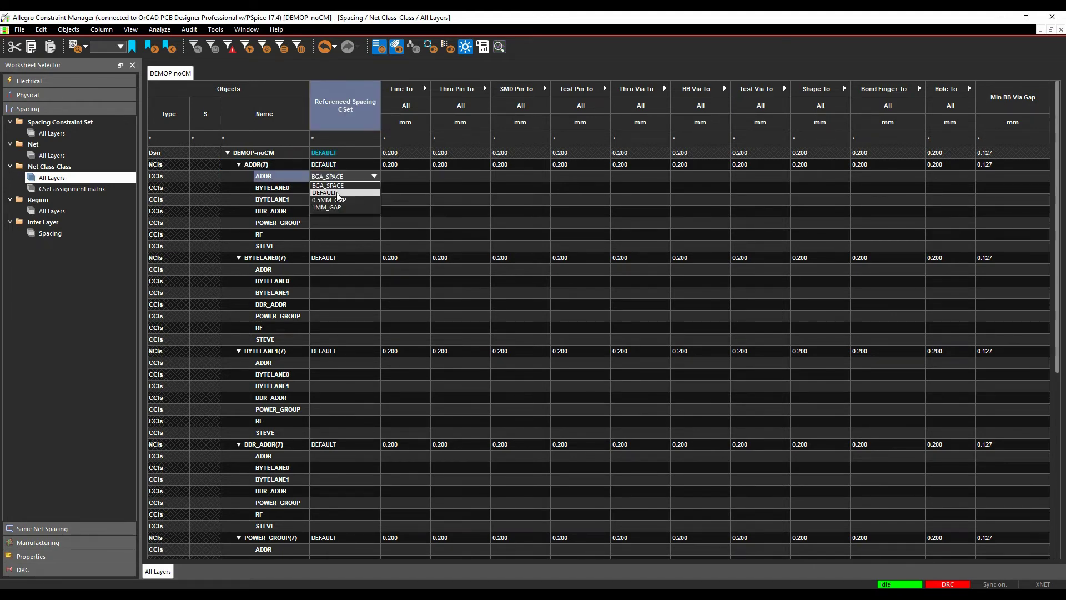
left_click(337, 193)
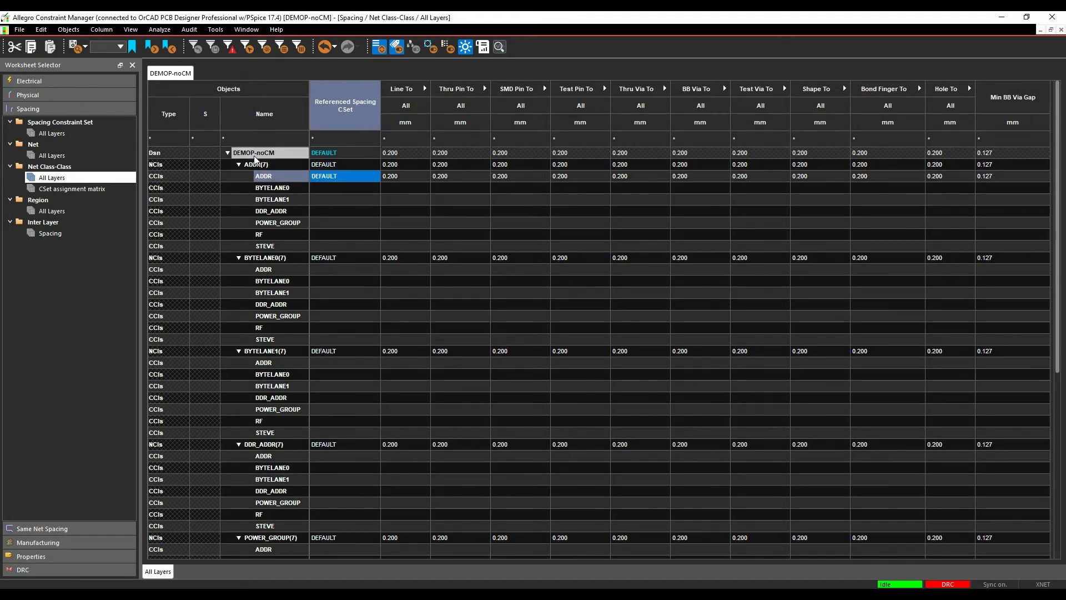
left_click(314, 188)
left_click(333, 187)
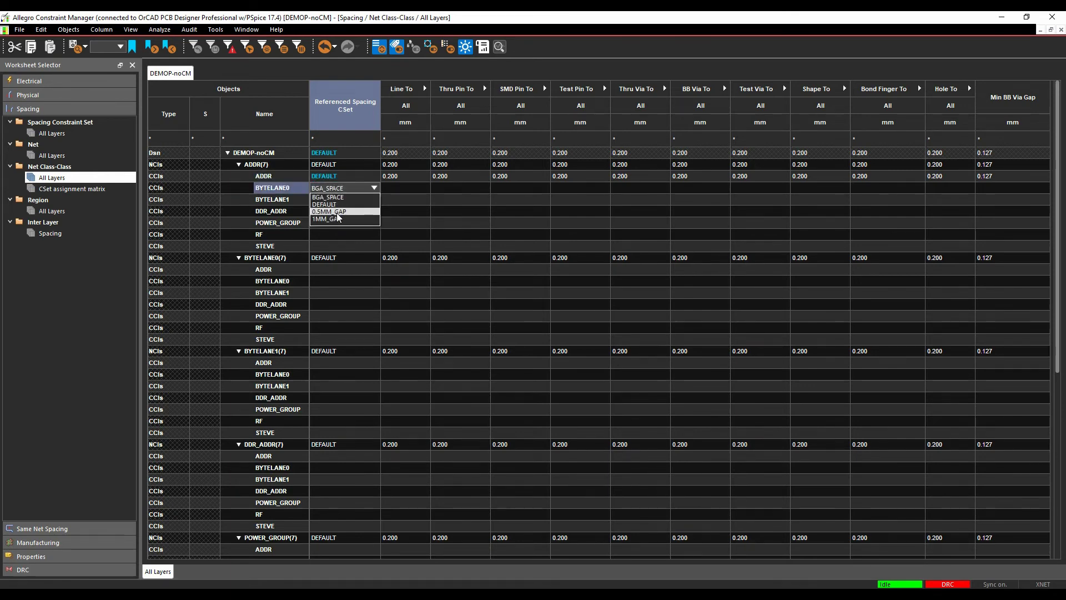
left_click(334, 218)
left_click(314, 200)
left_click(334, 200)
left_click(333, 230)
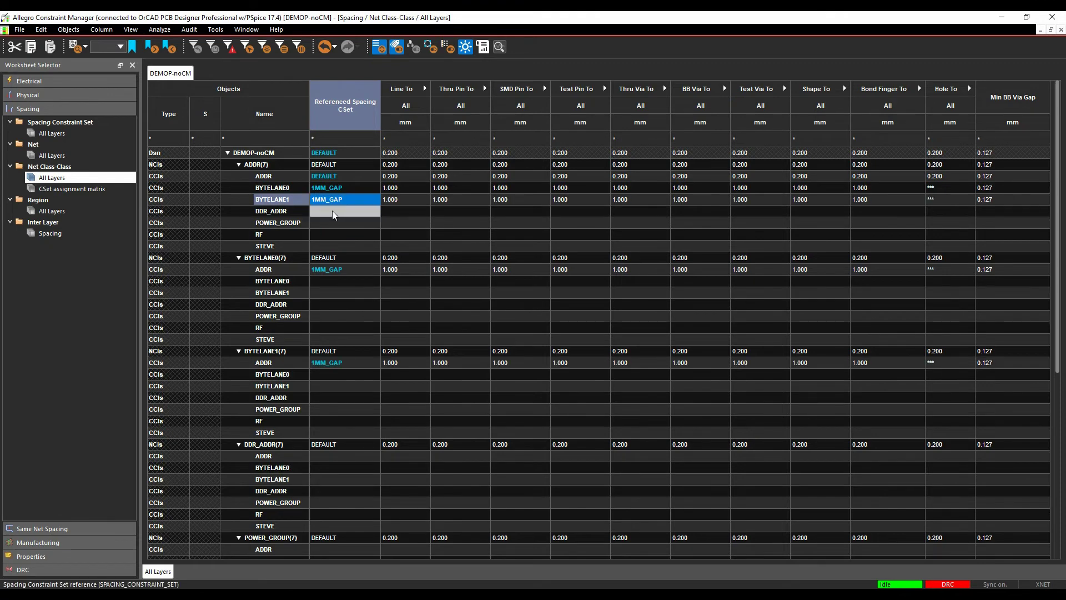
Step: Set ADDR–DDR_ADDR to 0.5MM_GAP and ADDR–POWER_GROUP and ADDR–RF to 1MM_GAP
left_click(334, 213)
left_click(333, 213)
left_click(336, 236)
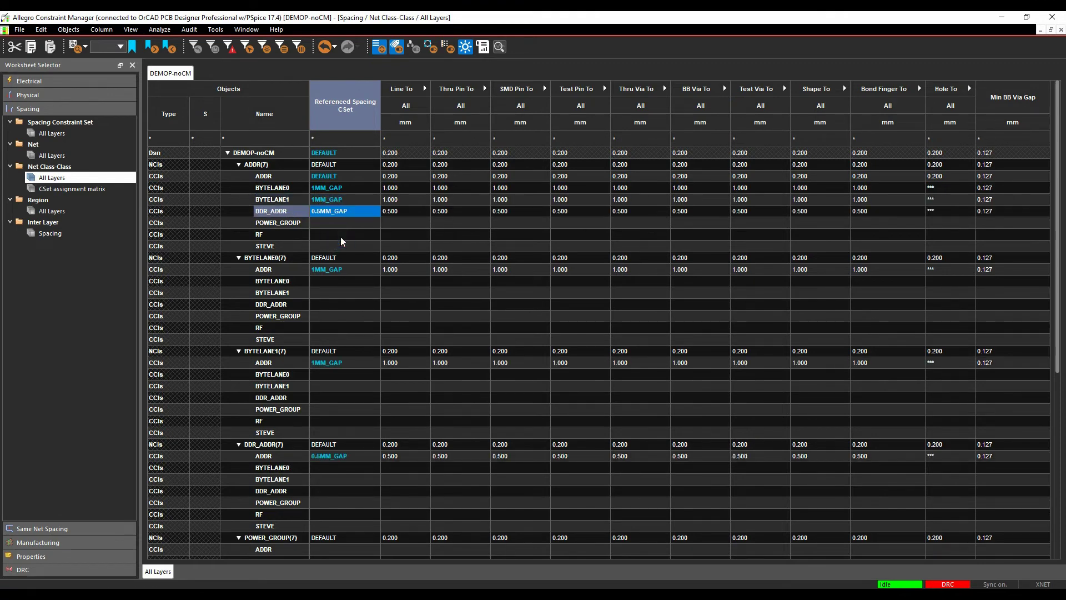
left_click(337, 224)
left_click(337, 224)
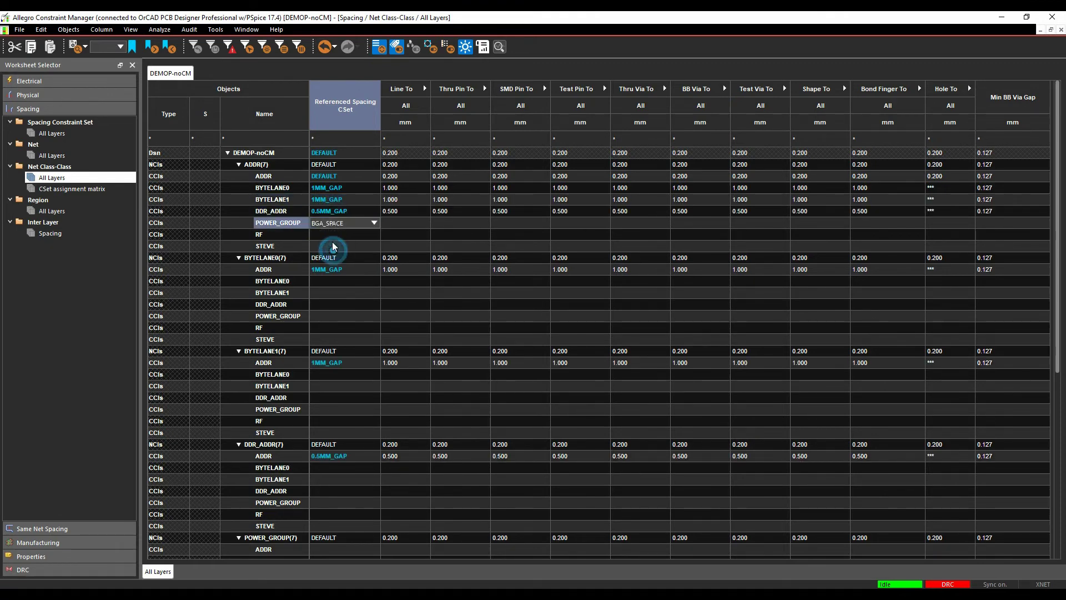
left_click(335, 247)
left_click(331, 236)
left_click(331, 235)
left_click(336, 259)
left_click(348, 271)
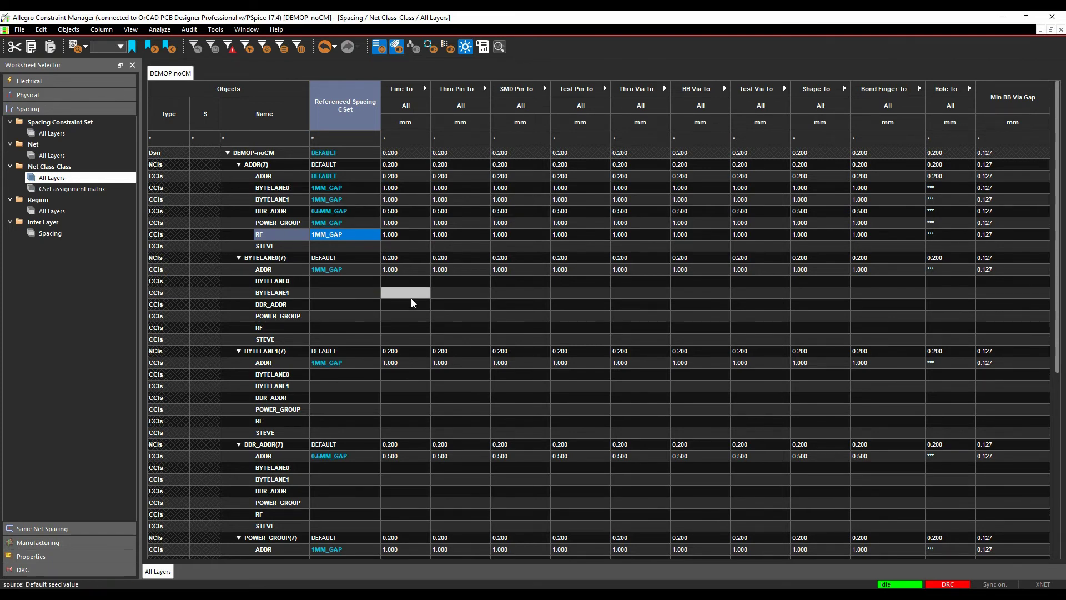
scroll(412, 302, "down", 1)
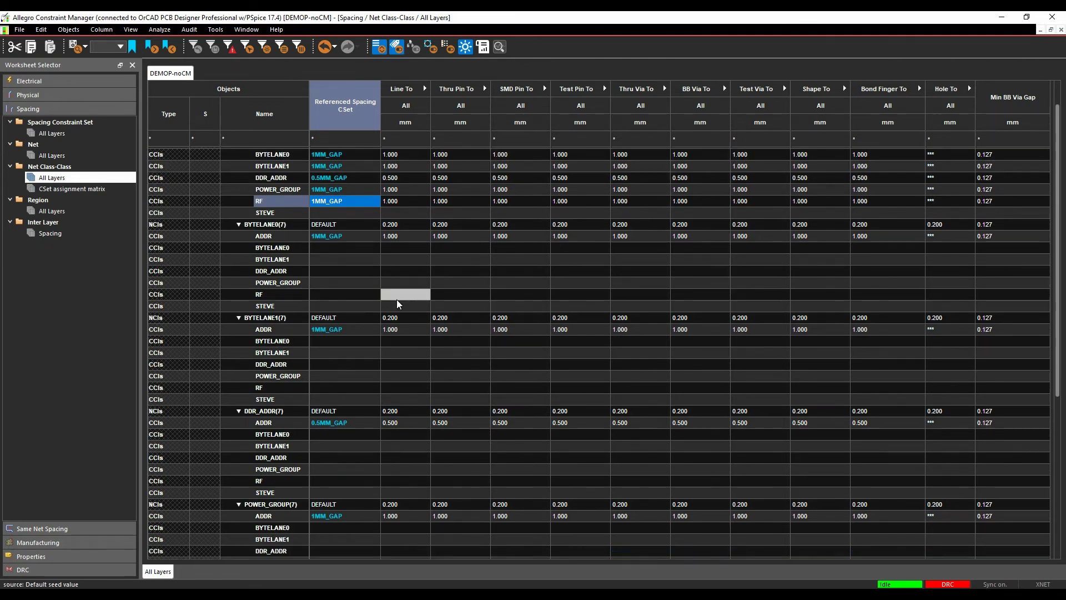
scroll(366, 285, "down", 1)
scroll(366, 284, "down", 5)
scroll(372, 286, "up", 8)
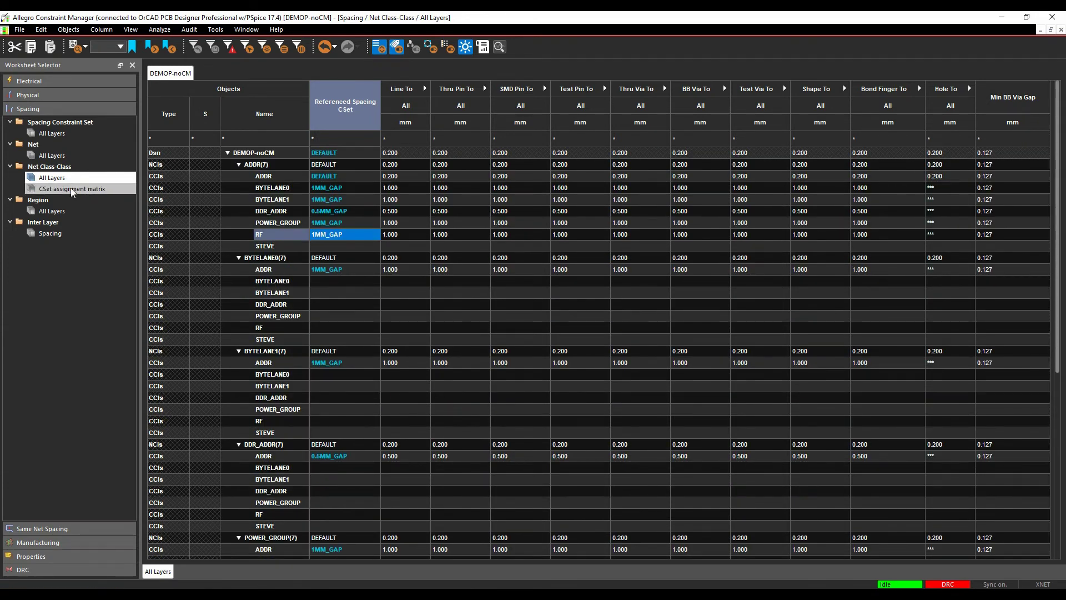
Step: In the CSet assignment matrix, set the BYTELANE1/POWER_GROUP cell to 1MM_GAP
left_click(71, 189)
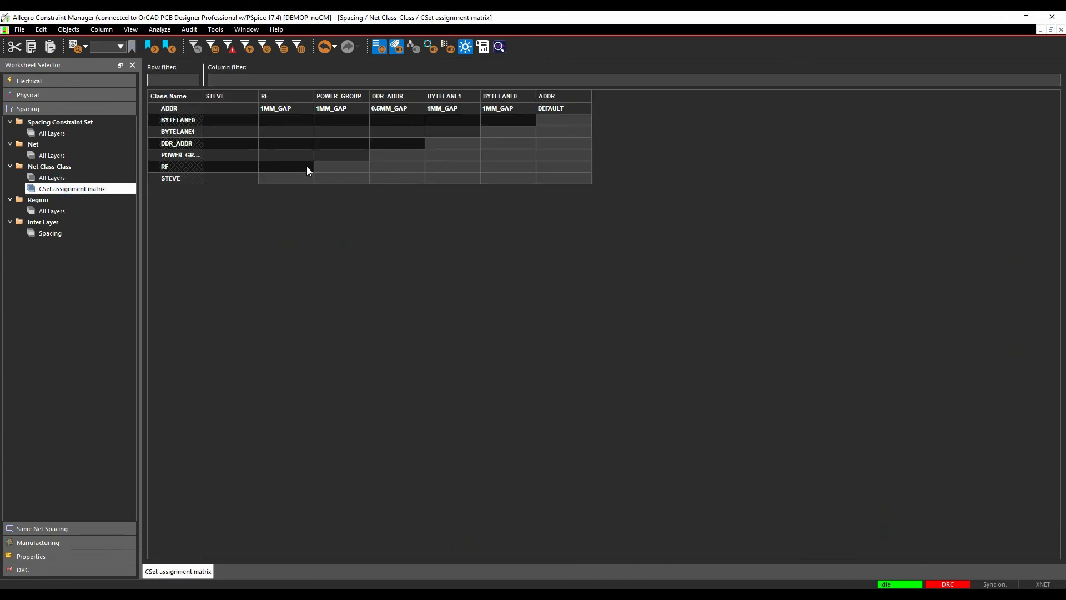
left_click(512, 114)
left_click(400, 132)
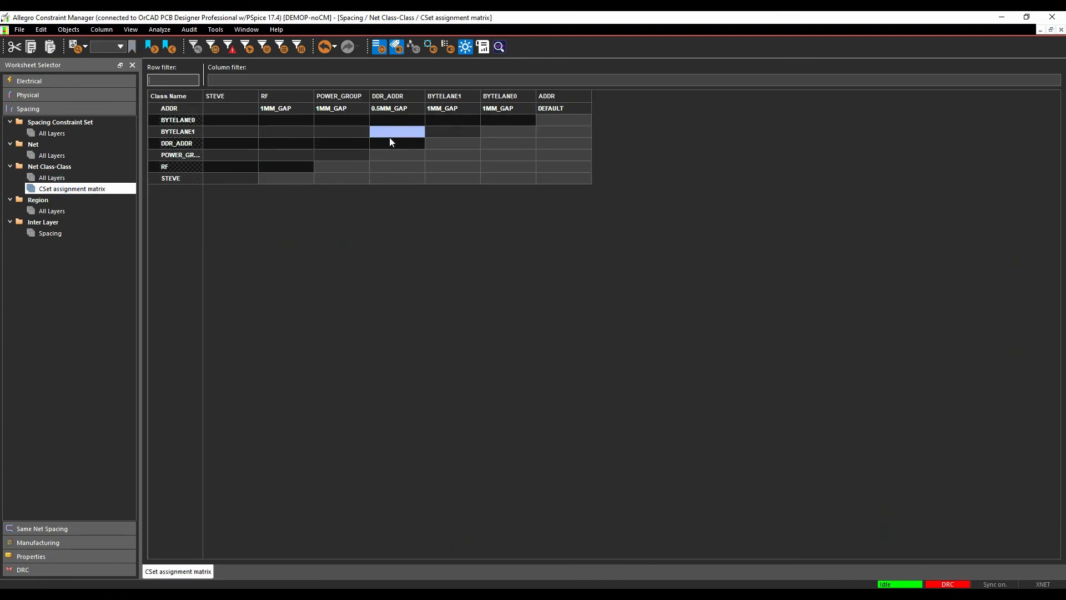
left_click(355, 134)
left_click(356, 133)
left_click(333, 155)
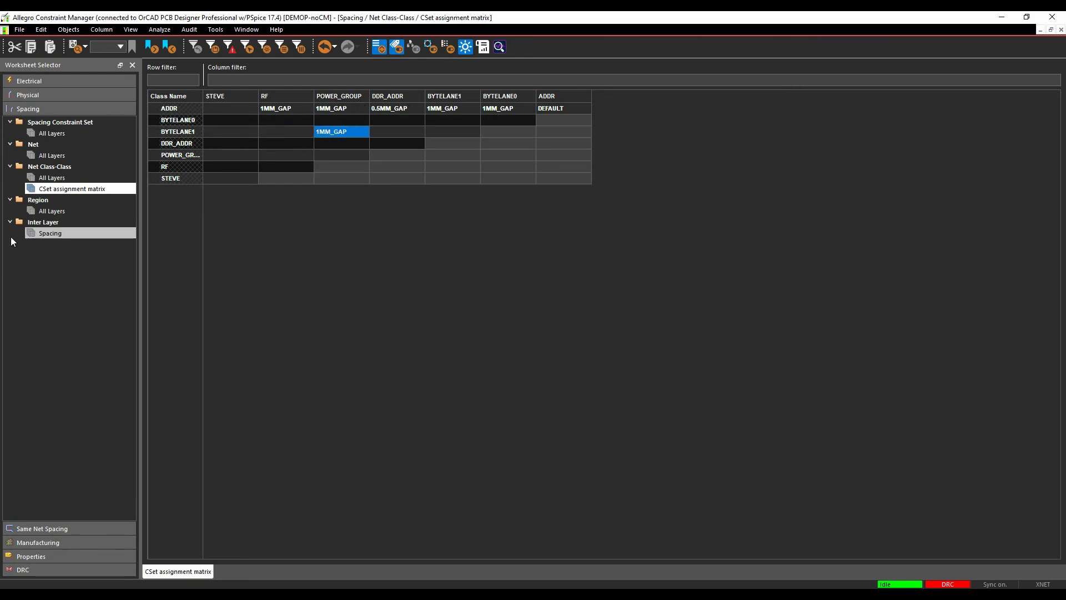
Step: In Region > All Layers, set CONN_FLEX's referenced spacing CSet to 0.5MM_GAP
left_click(44, 212)
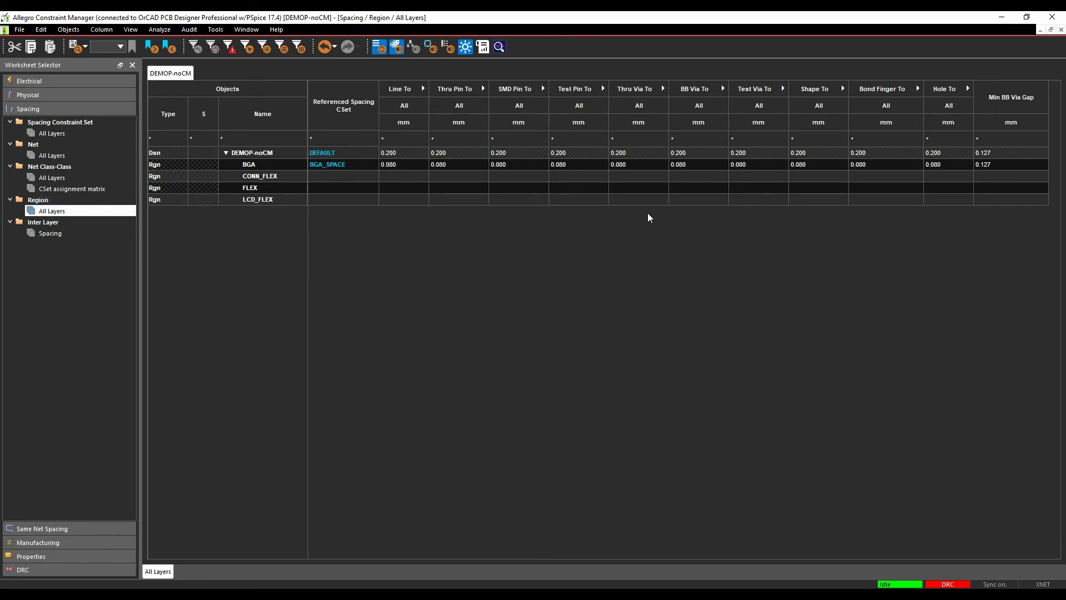
left_click(345, 177)
left_click(350, 177)
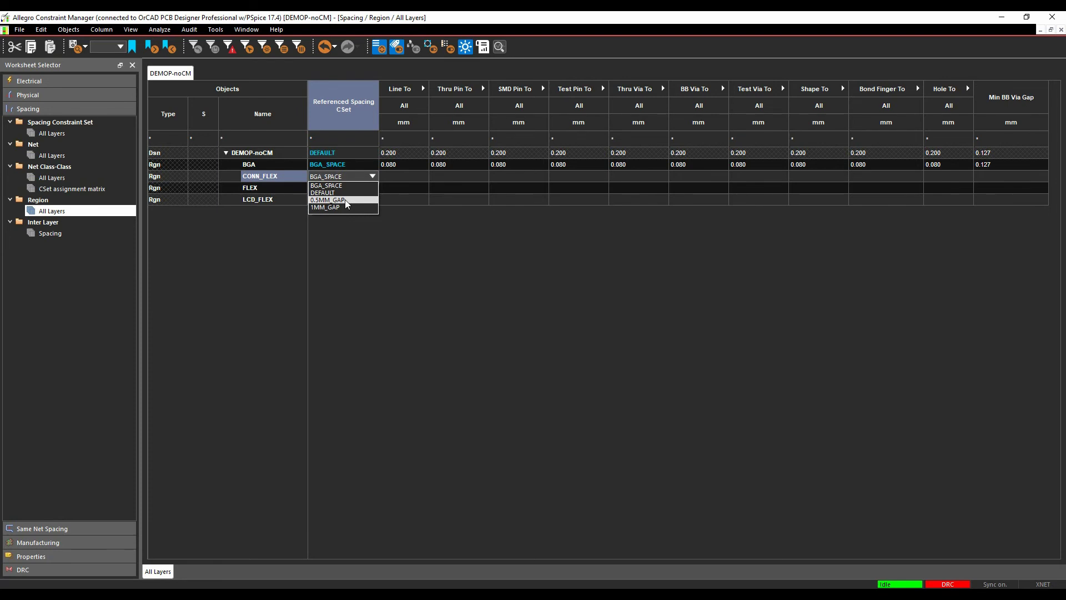
left_click(345, 200)
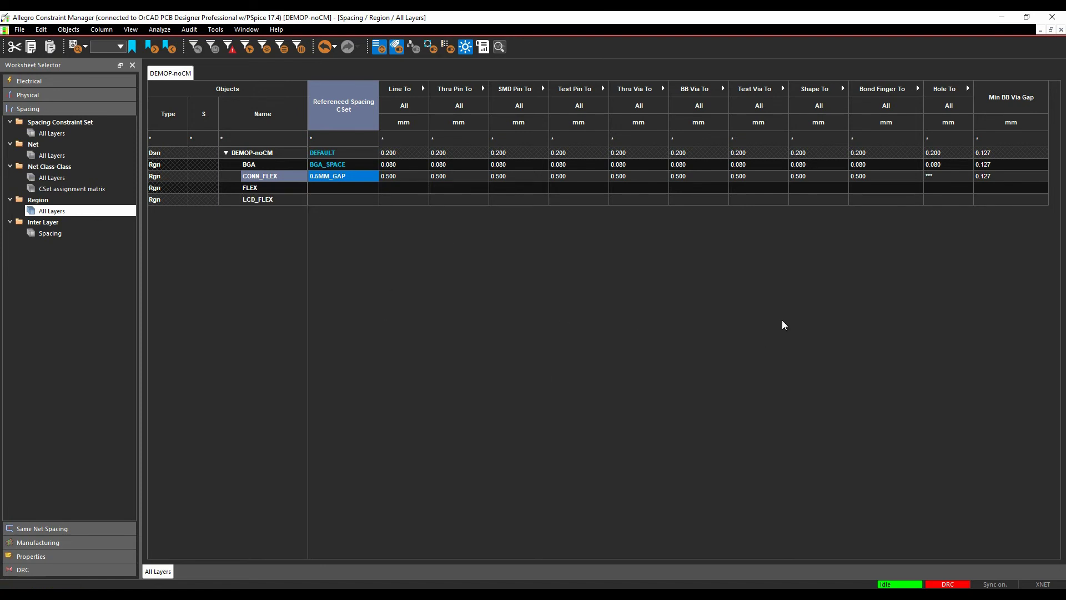
Step: On the net-level spacing worksheet, override the Line To spacing of net A5 to 0.400 and A6 to 0.500
left_click(60, 155)
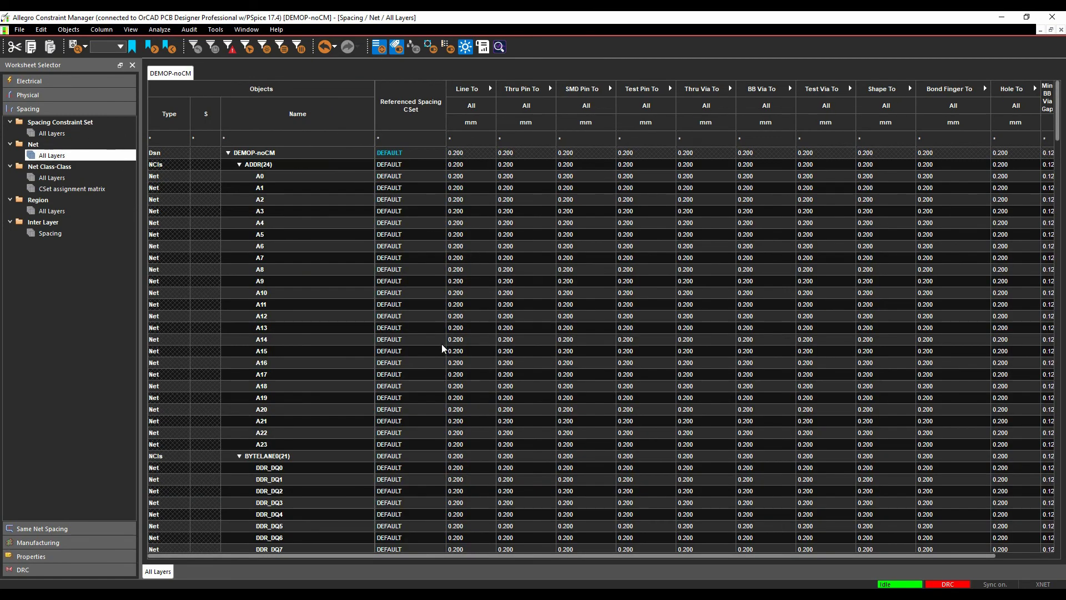
scroll(426, 321, "down", 6)
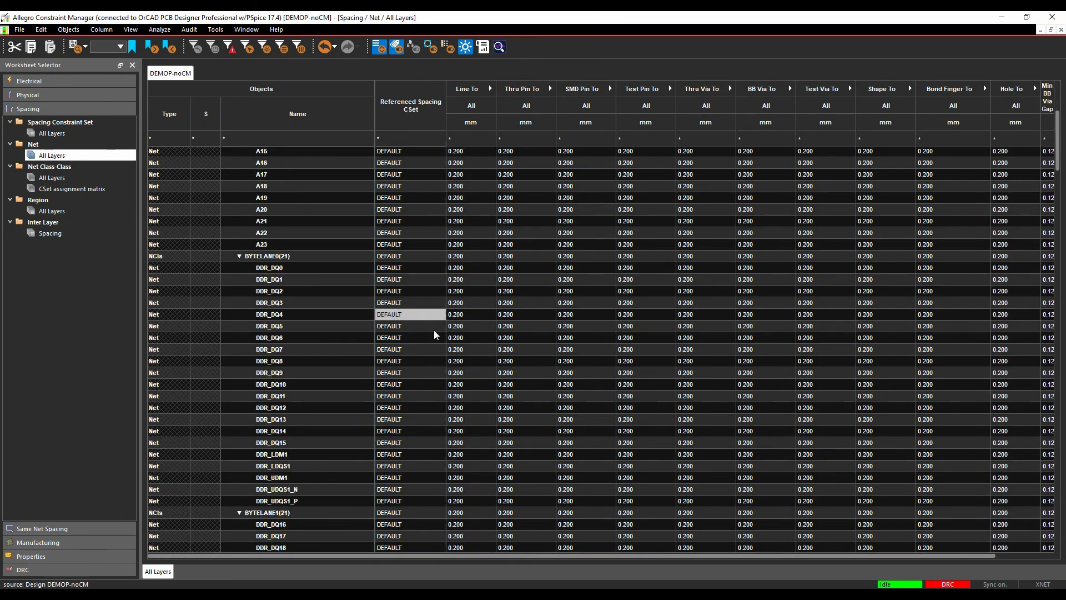
scroll(506, 447, "up", 6)
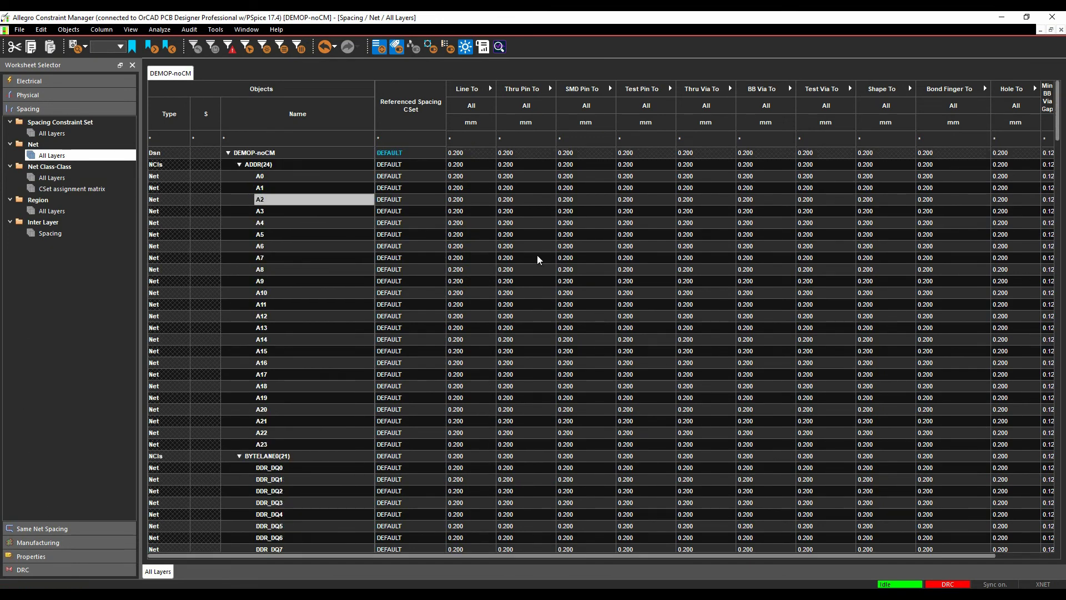
left_click(482, 238)
left_click(480, 235)
type("4")
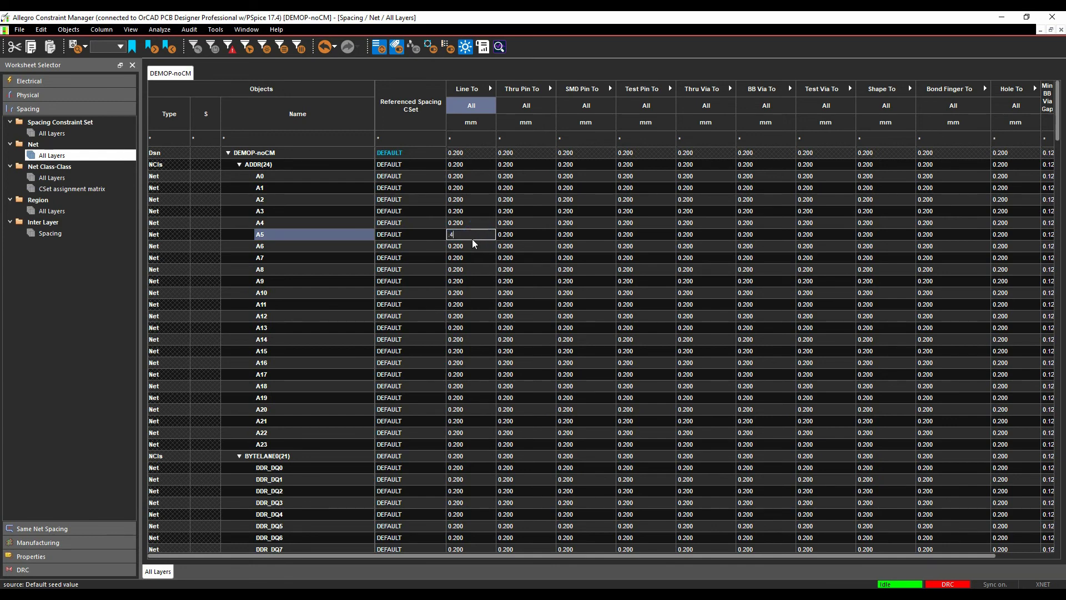
left_click(476, 249)
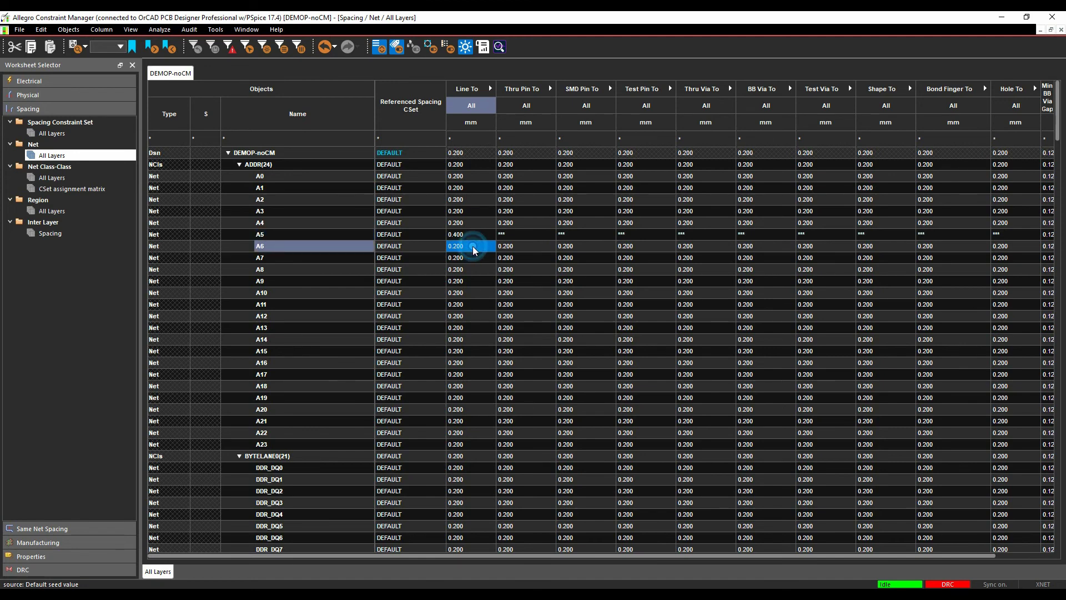
left_click(469, 245)
double_click(469, 245)
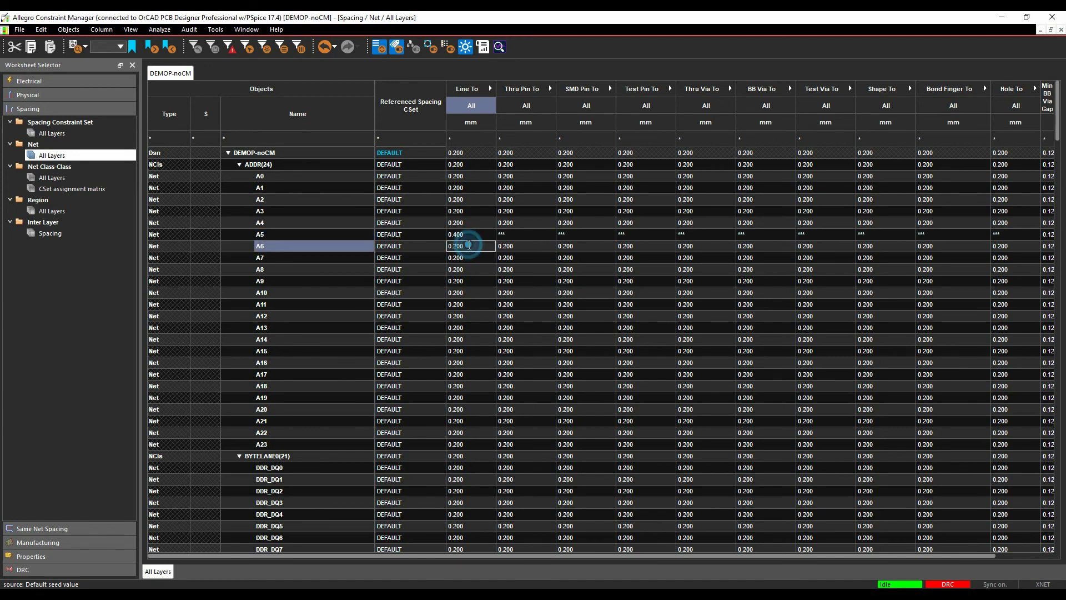
type("0.500")
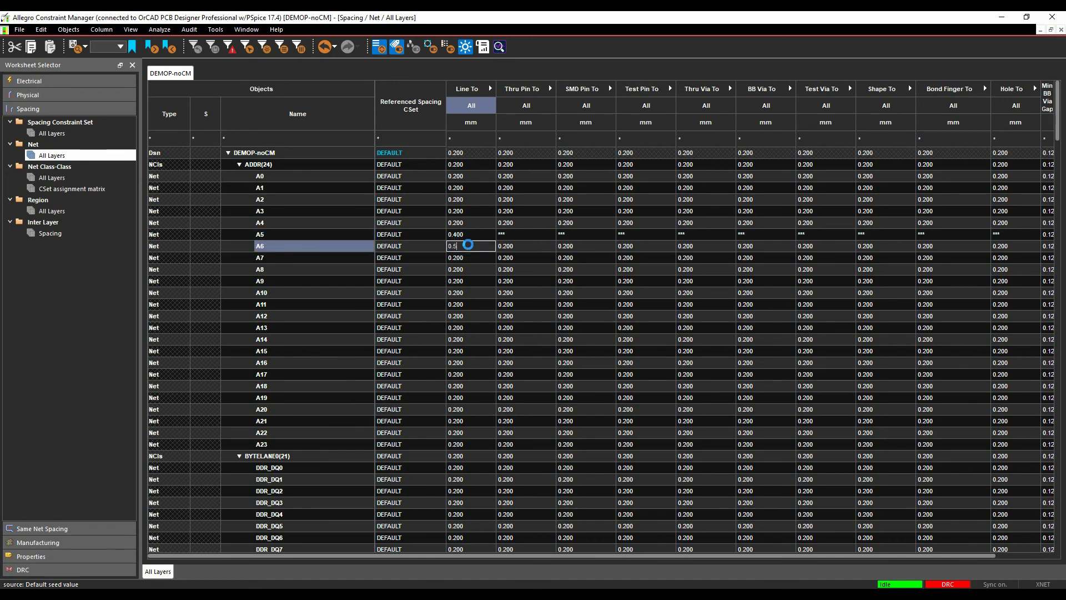
left_click(495, 258)
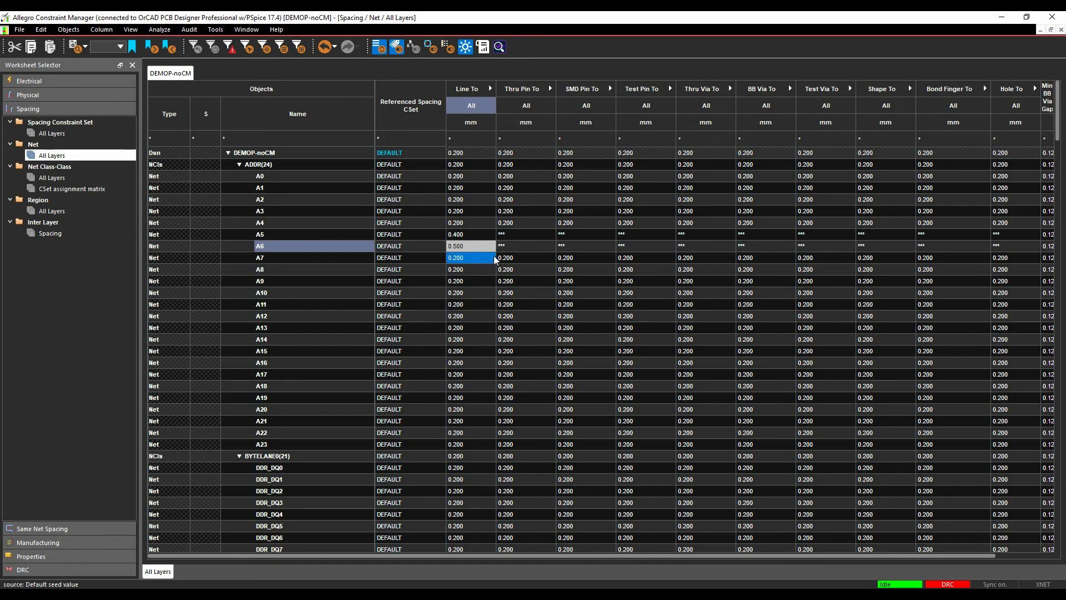
Step: Review the actions for A5's 0.400 Line To override, then return to the Spacing Constraint Set worksheet
left_click(470, 239)
right_click(470, 239)
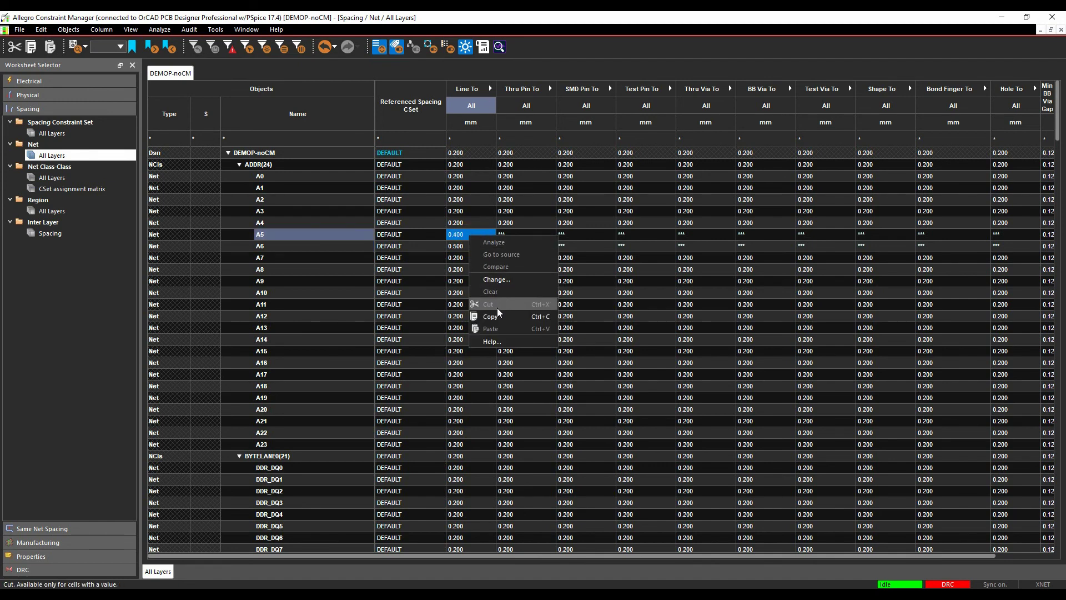
left_click(373, 293)
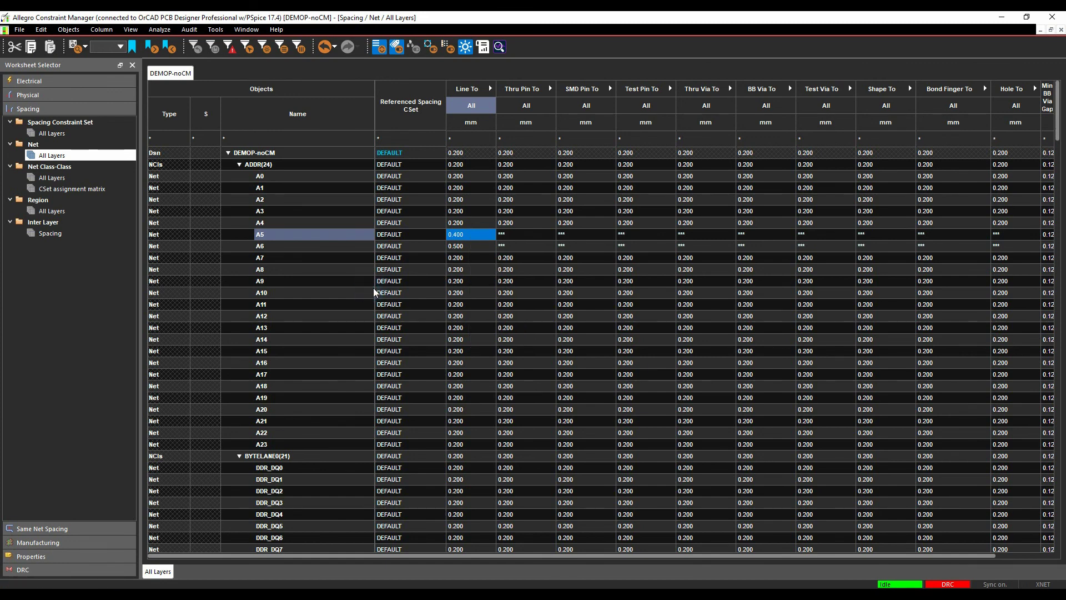
left_click(373, 293)
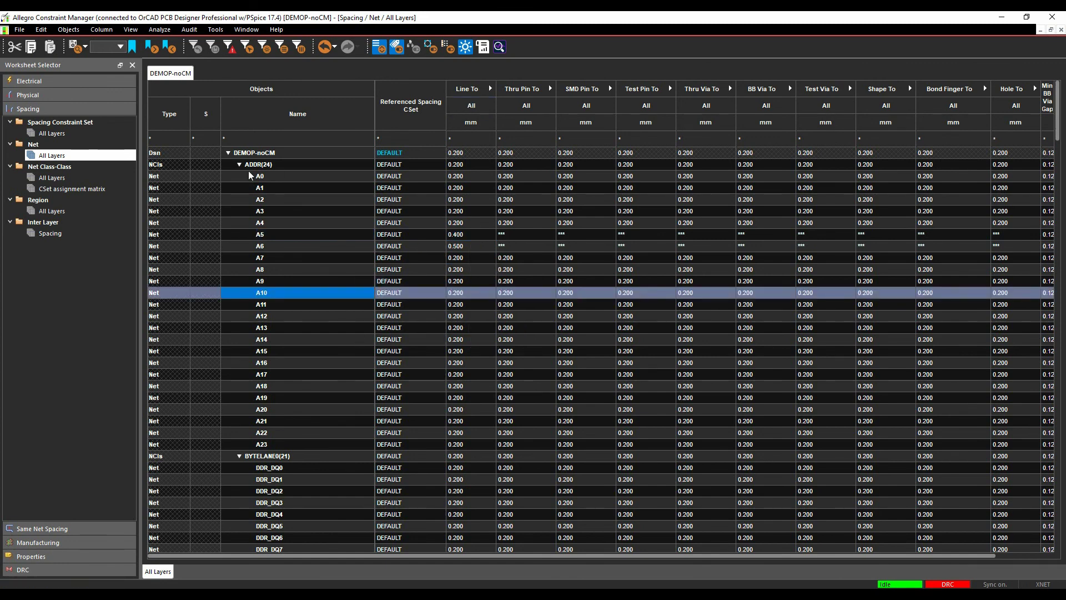
left_click(52, 134)
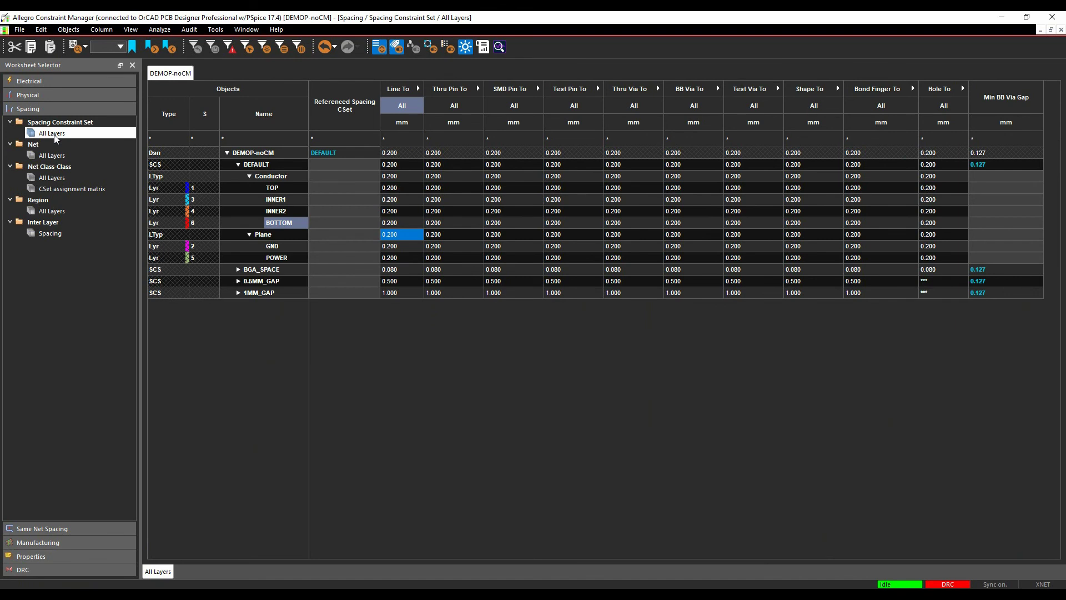
Step: Show the File menu's Export options, with Technology File export listed
left_click(19, 30)
mouse_move(40, 56)
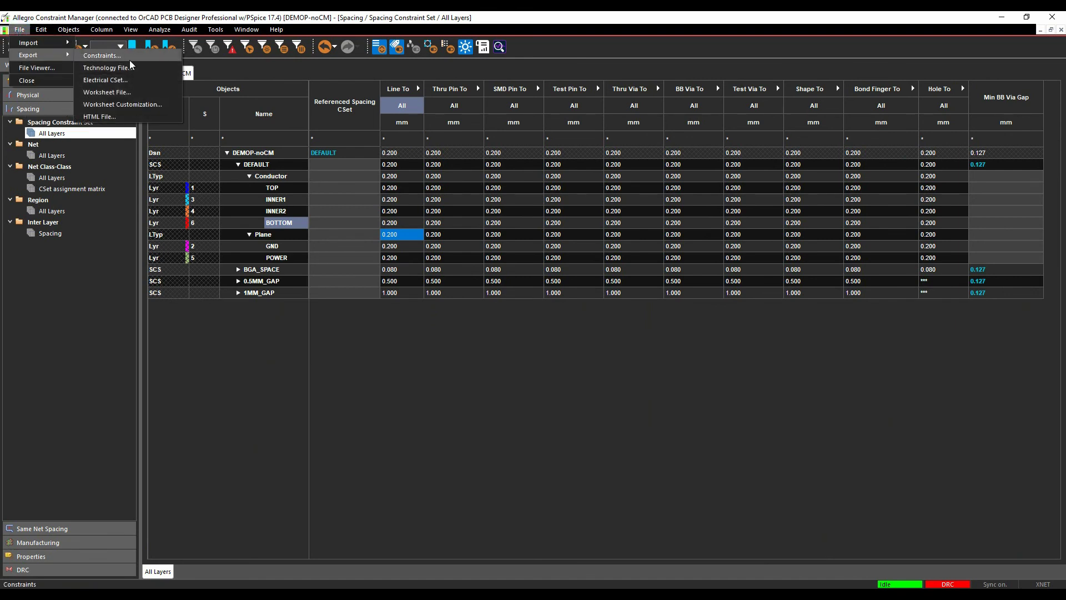